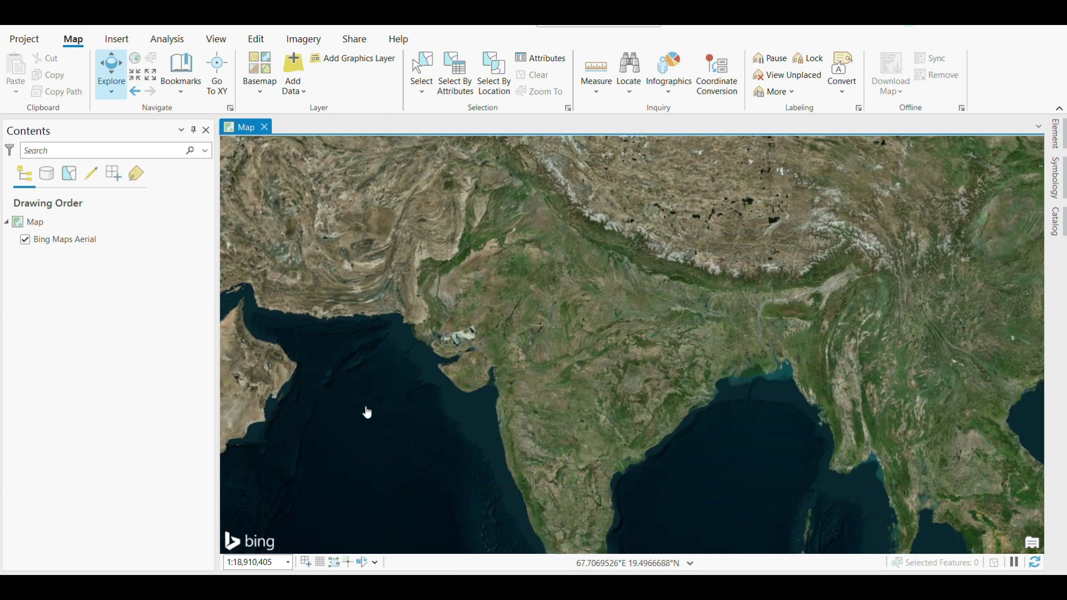
scroll(512, 346, "down", 3)
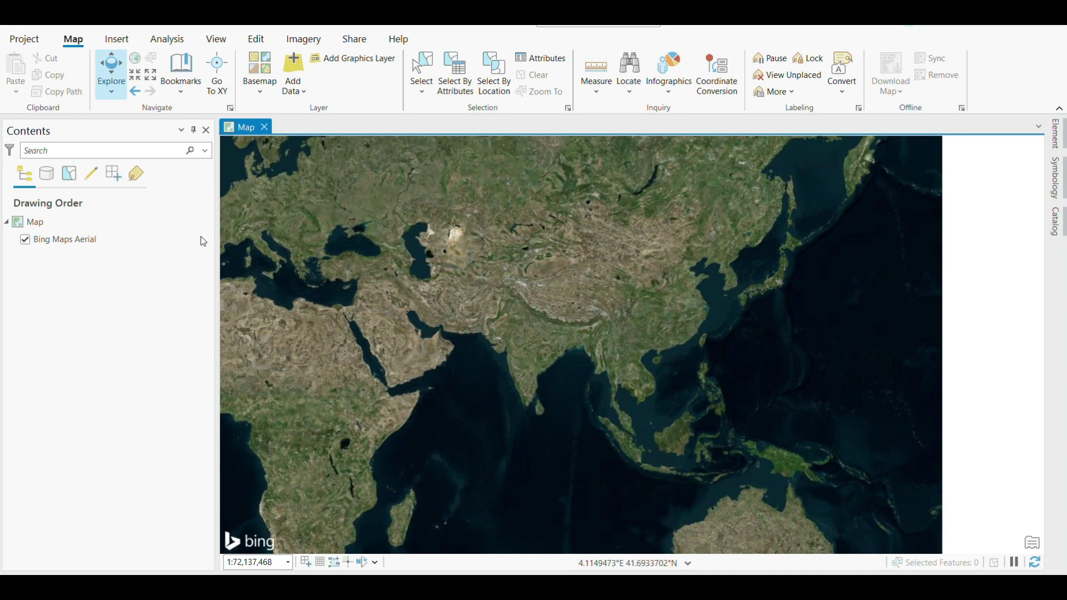
left_click(261, 92)
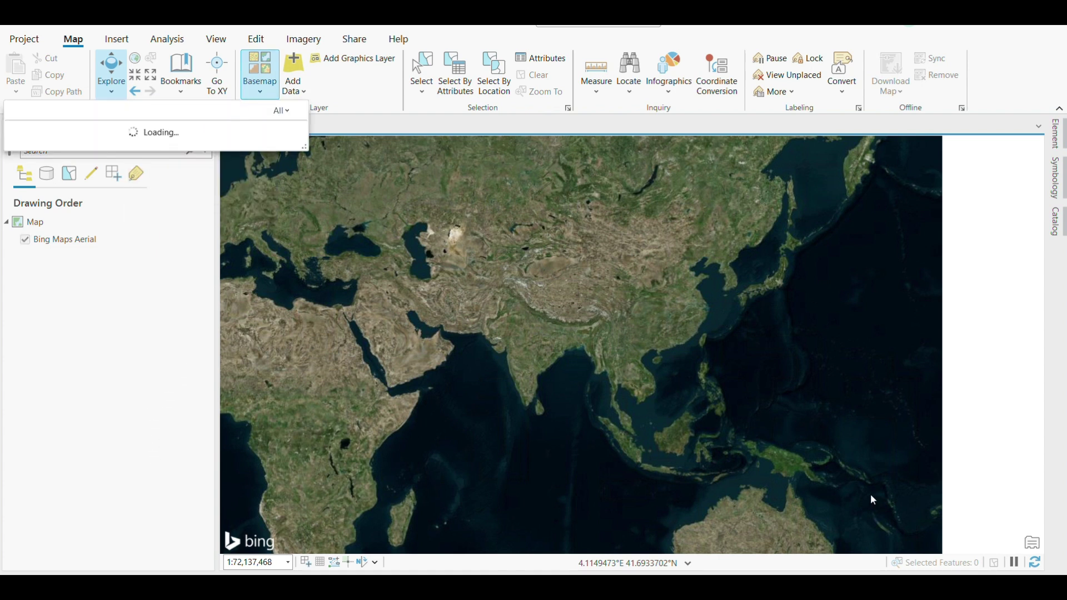
left_click(379, 108)
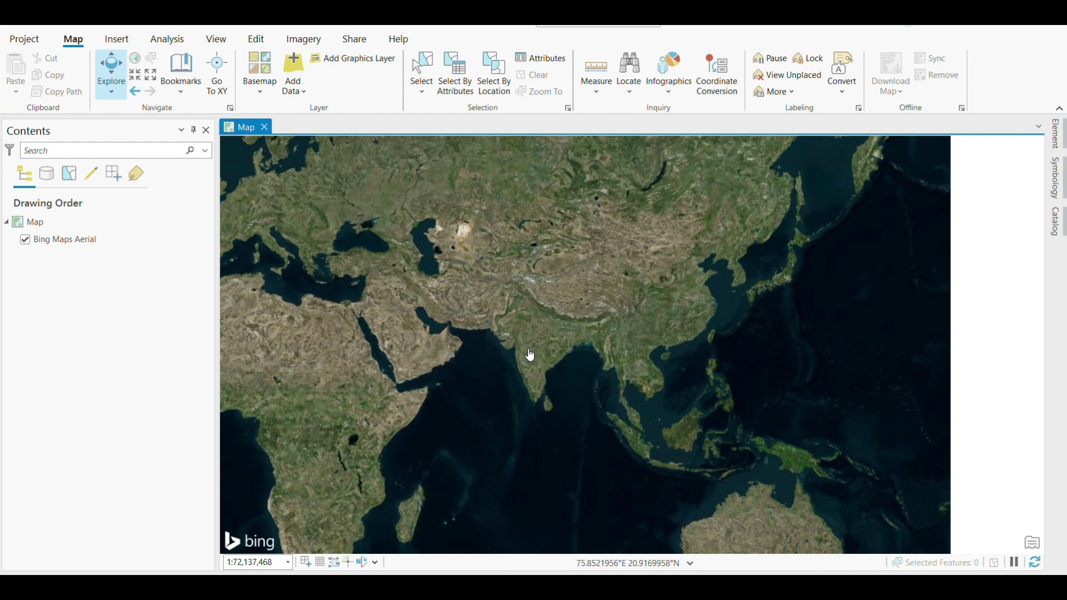
Locate the D-shaped lake inside the town in central India on the aerial basemap
scroll(530, 354, "up", 6)
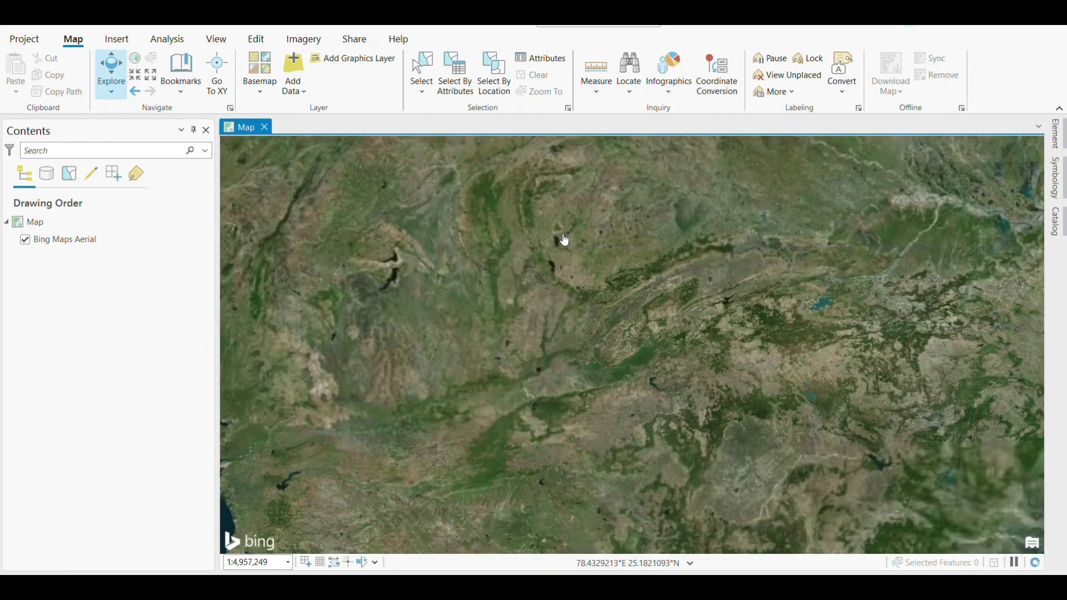
scroll(565, 240, "up", 3)
scroll(563, 238, "up", 9)
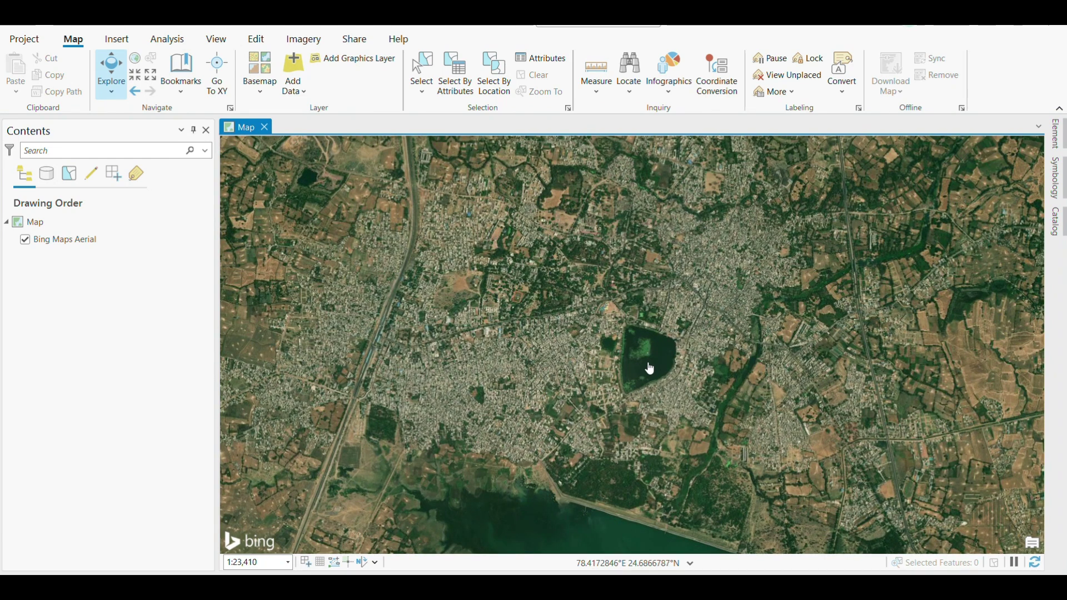
scroll(661, 352, "up", 2)
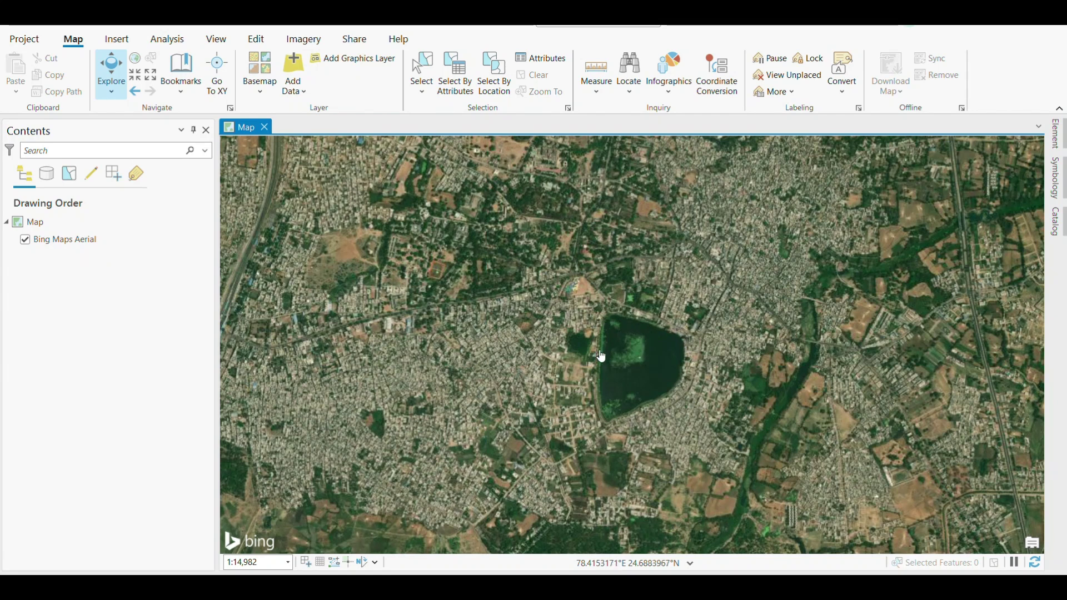
left_click_drag(678, 311, 723, 301)
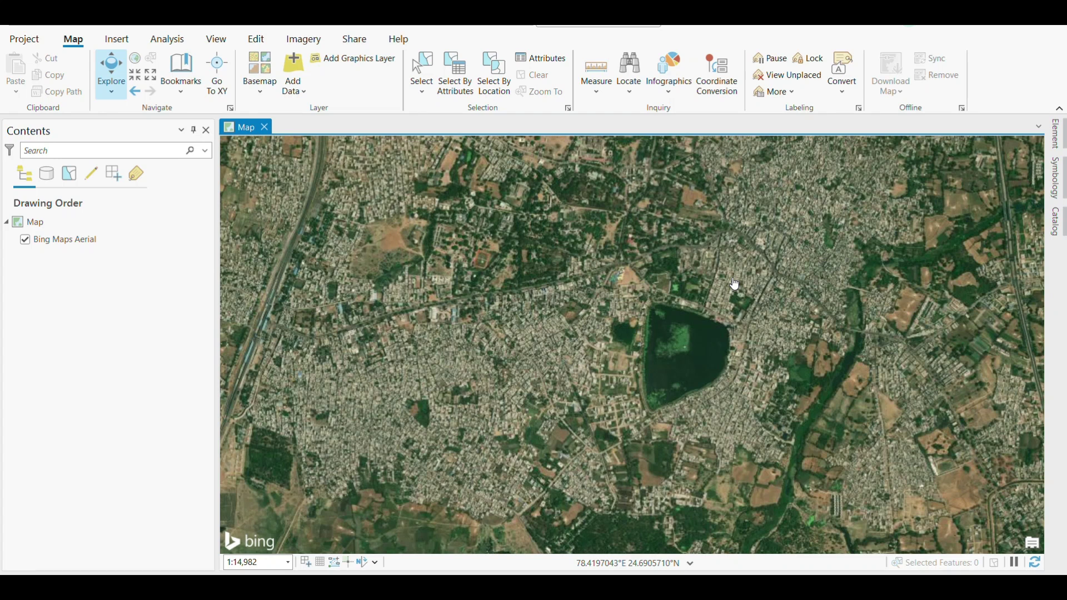
Start creating a new shapefile in the New Folder directory under the ARCPRO favorite
left_click(1057, 227)
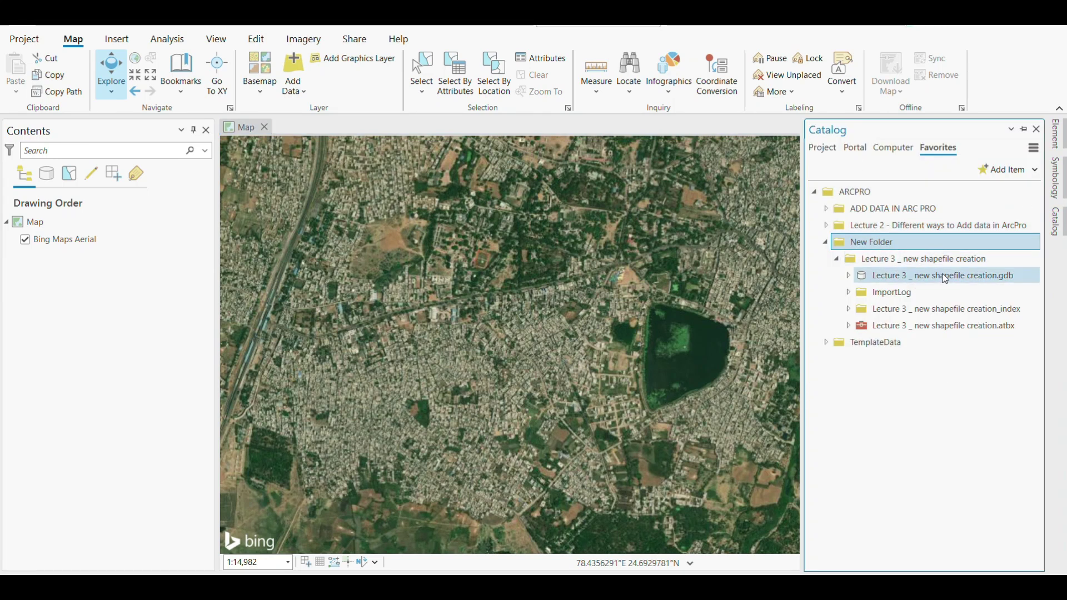
left_click(218, 40)
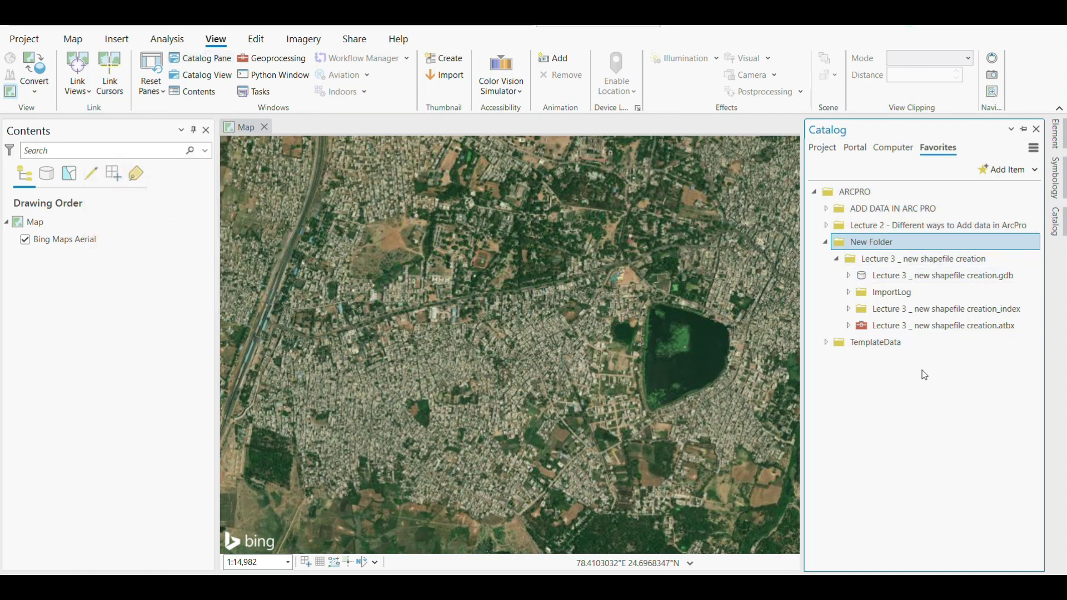
left_click(826, 242)
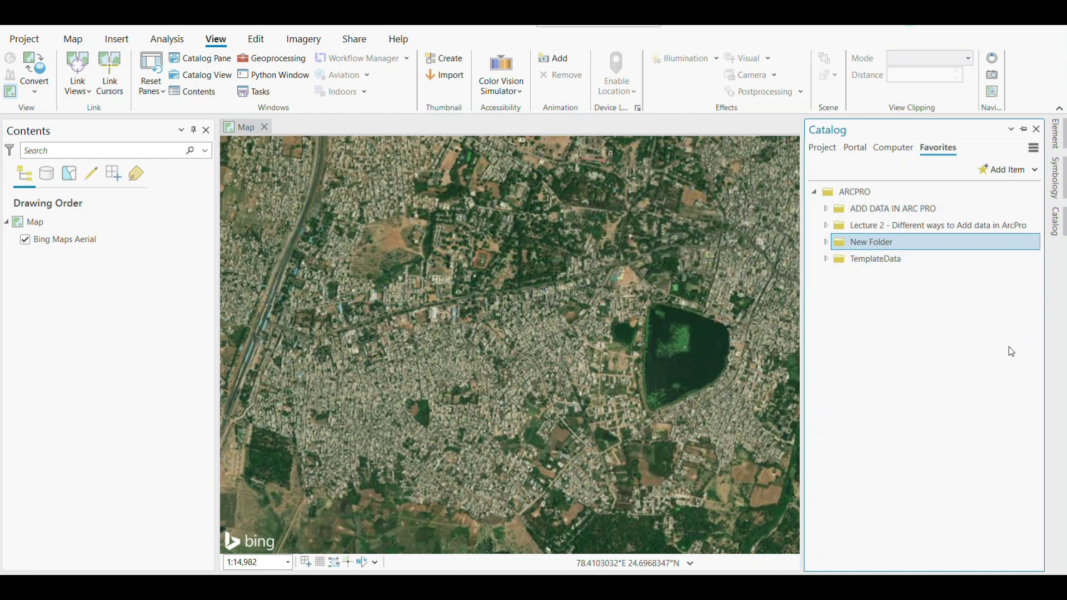
mouse_move(867, 246)
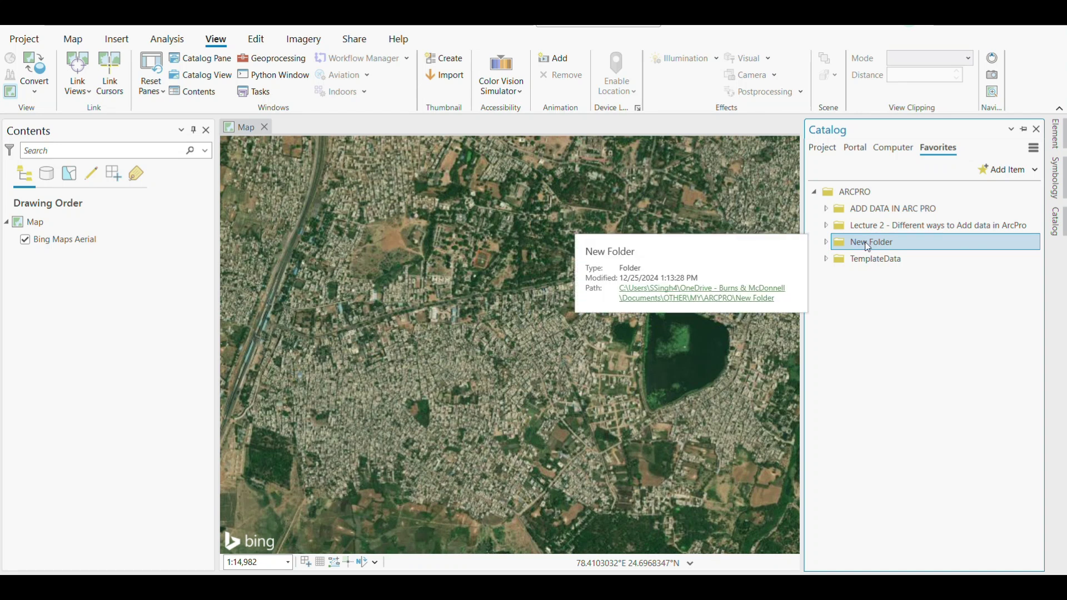
right_click(868, 246)
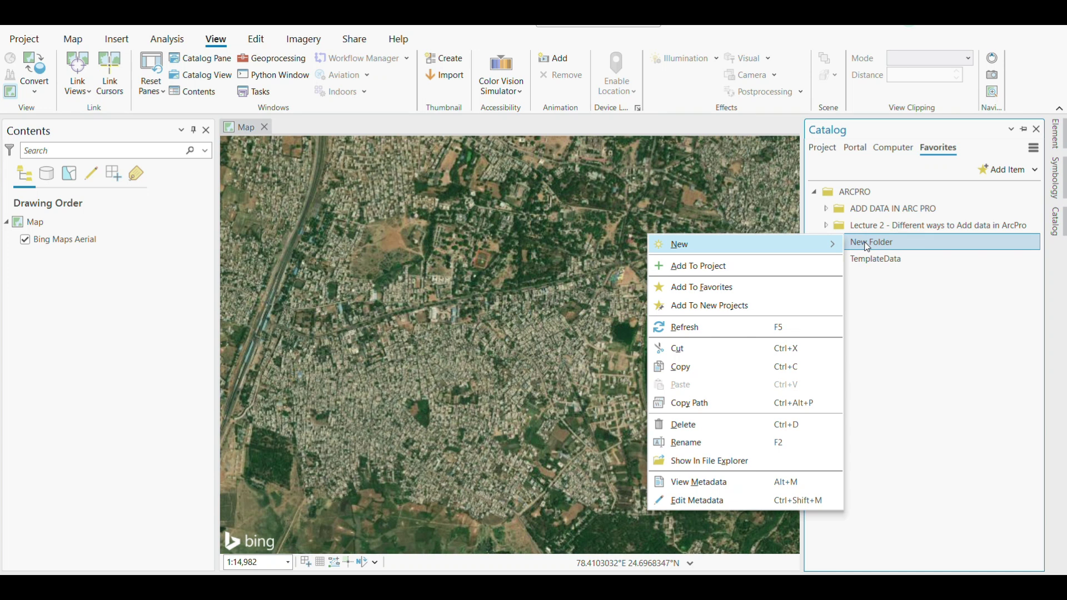
mouse_move(836, 247)
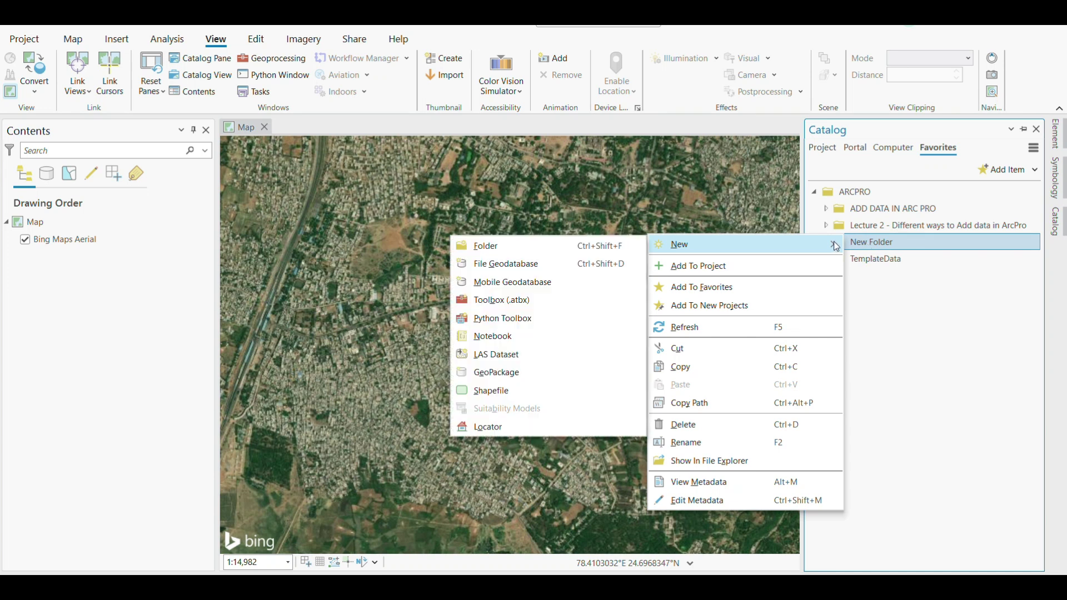
left_click(550, 391)
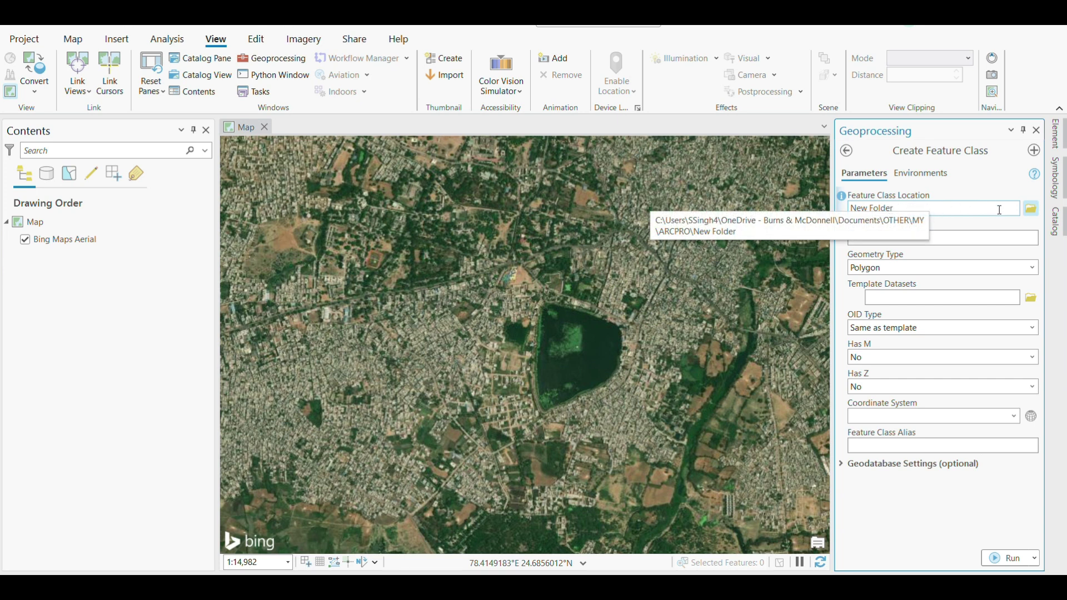
Name the feature class Waterbody and use Polygon as its geometry type
left_click(884, 238)
type("Waterbody")
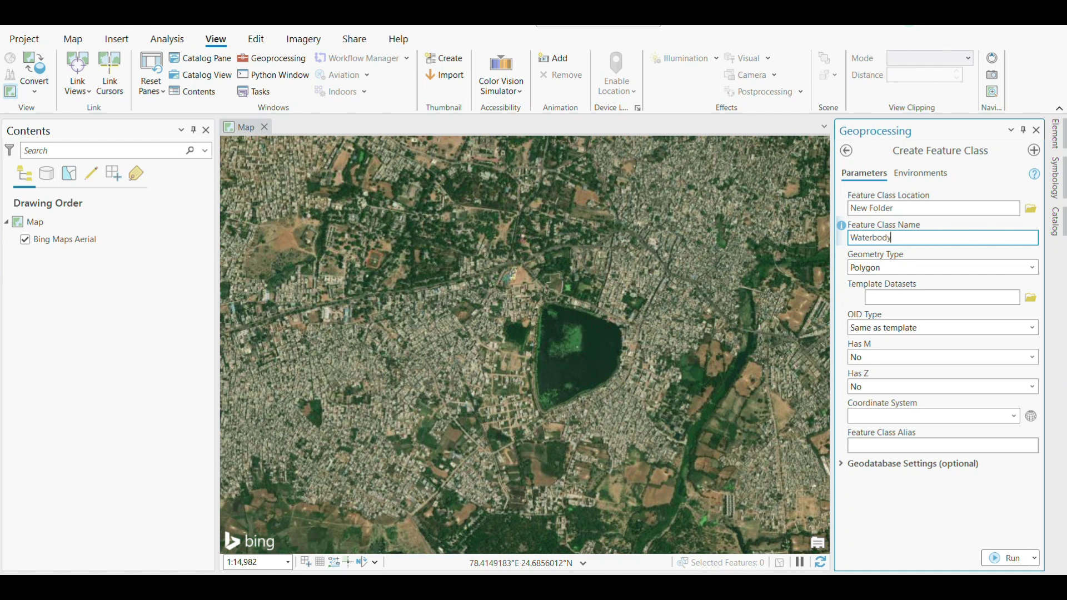
key("Tab")
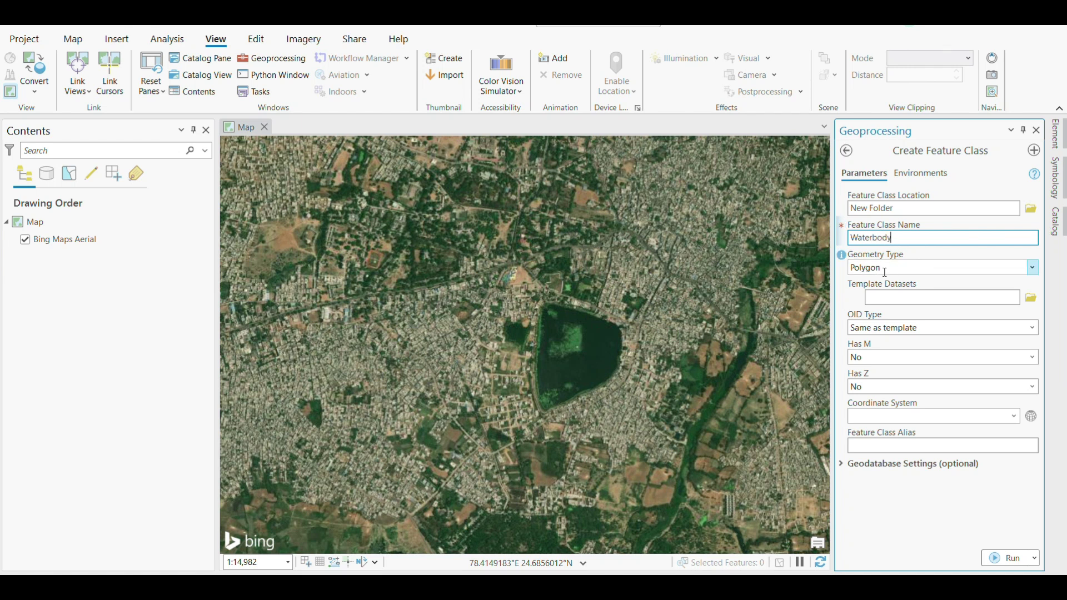
left_click(1032, 268)
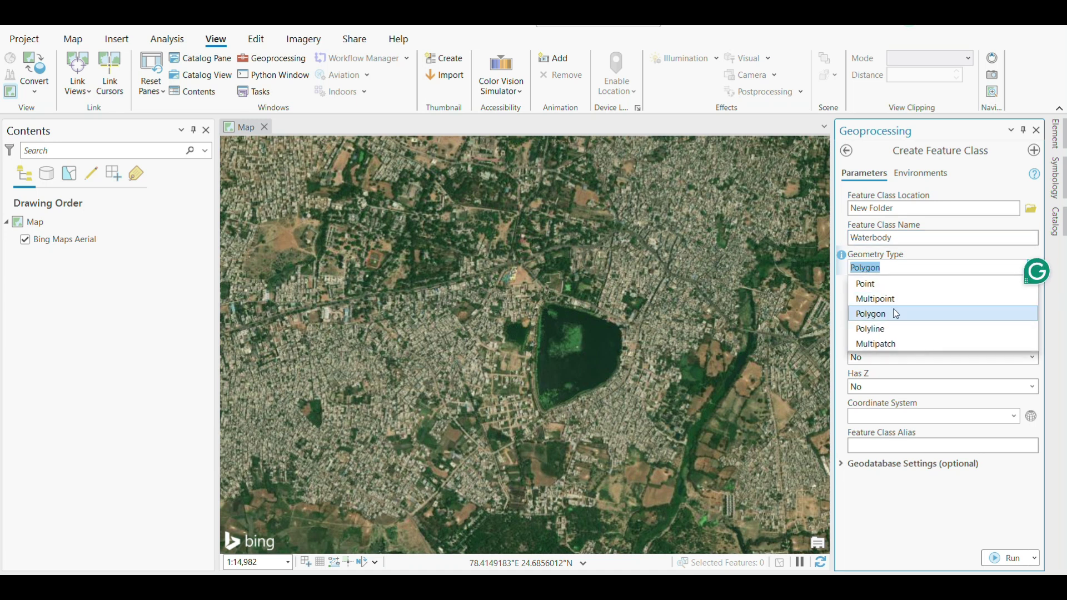
left_click(990, 268)
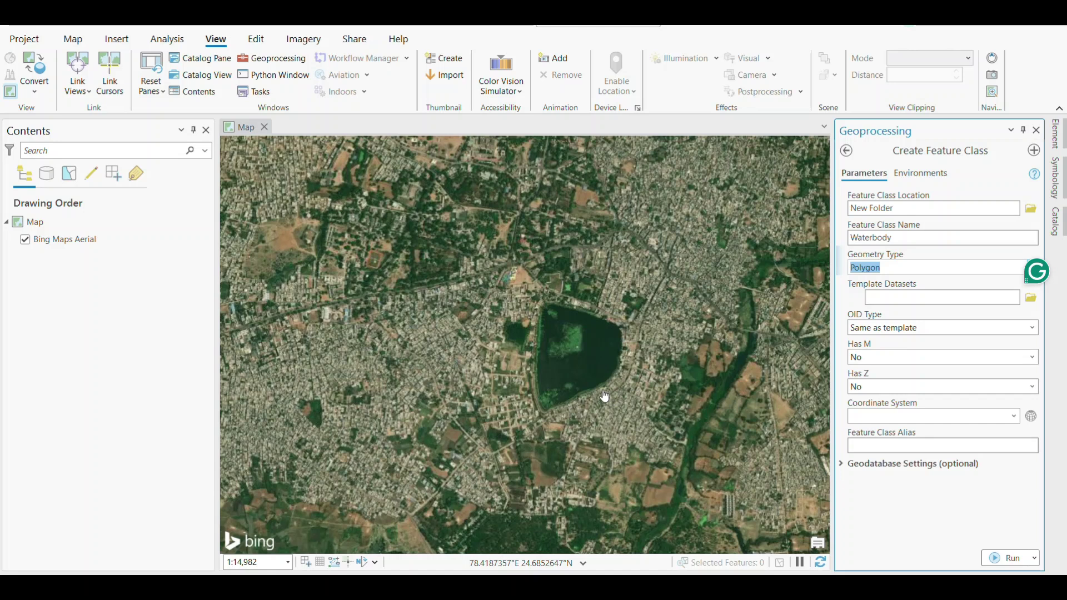
Assign the projected coordinate system WGS 1984 UTM Zone 44N and run Create Feature Class
left_click(1032, 417)
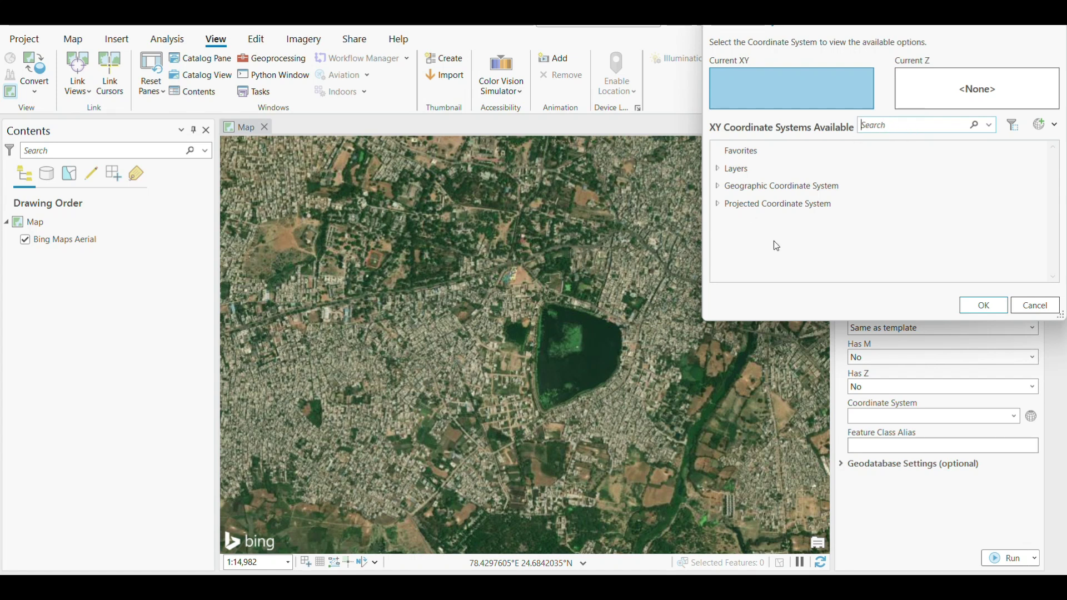
left_click(718, 203)
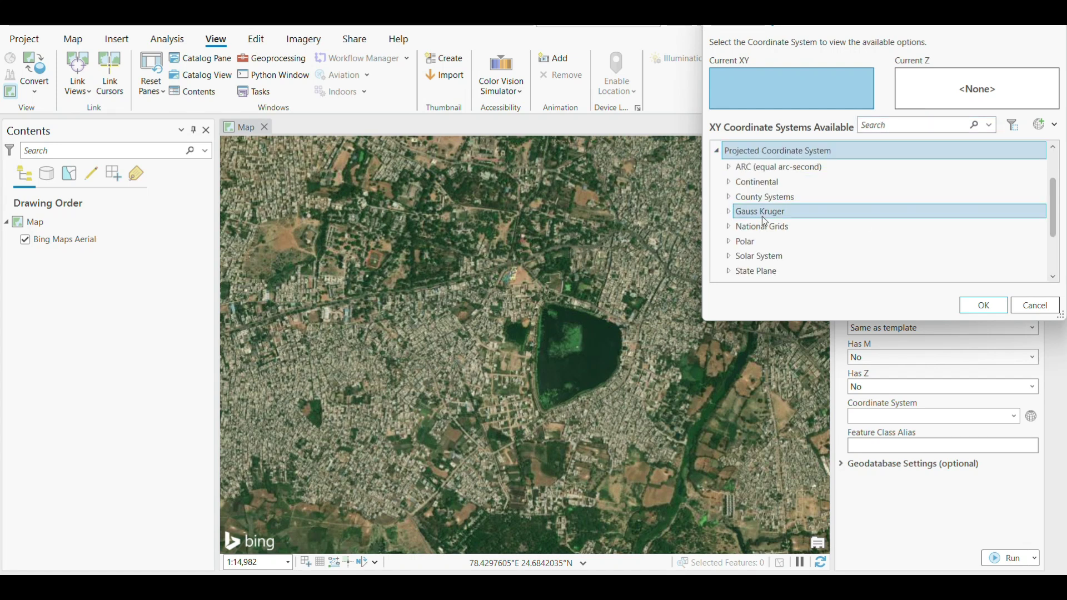
scroll(765, 222, "down", 2)
left_click(729, 249)
scroll(736, 250, "down", 3)
left_click(740, 247)
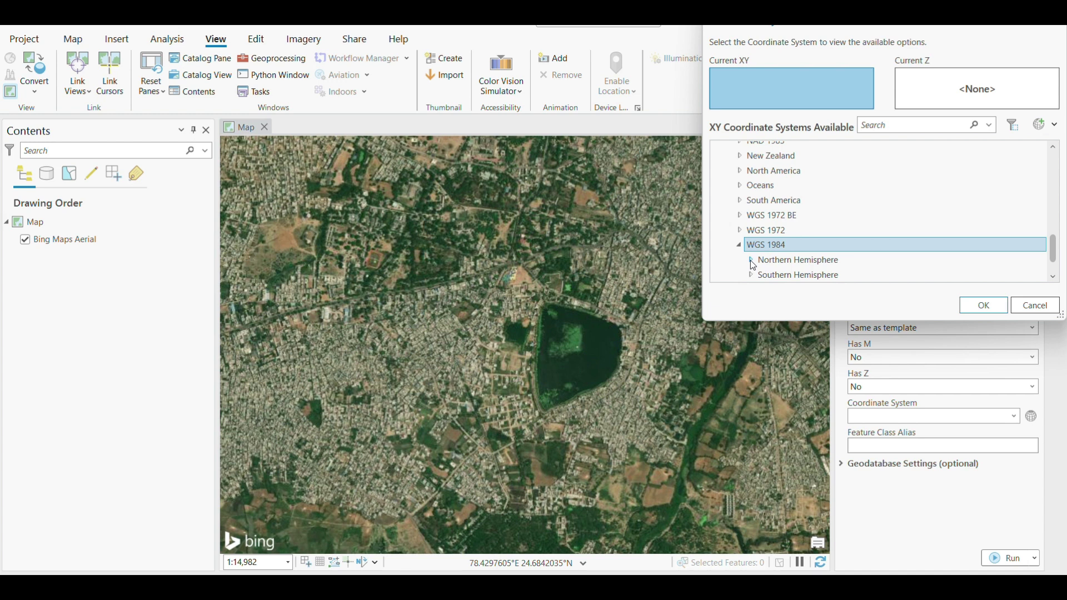
left_click(753, 262)
scroll(833, 245, "down", 5)
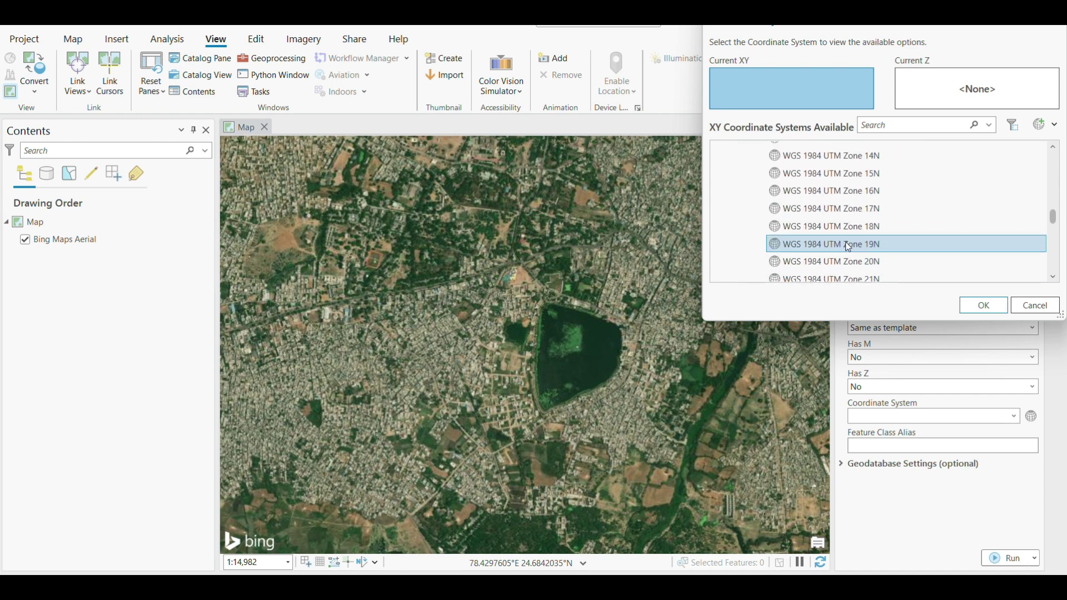
scroll(851, 244, "down", 9)
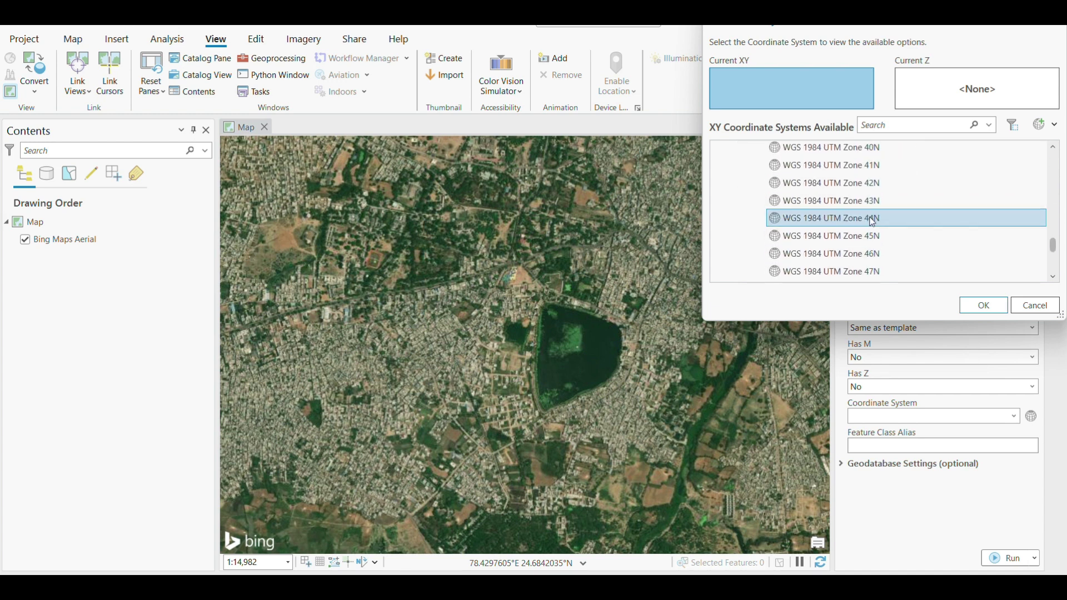
left_click(873, 221)
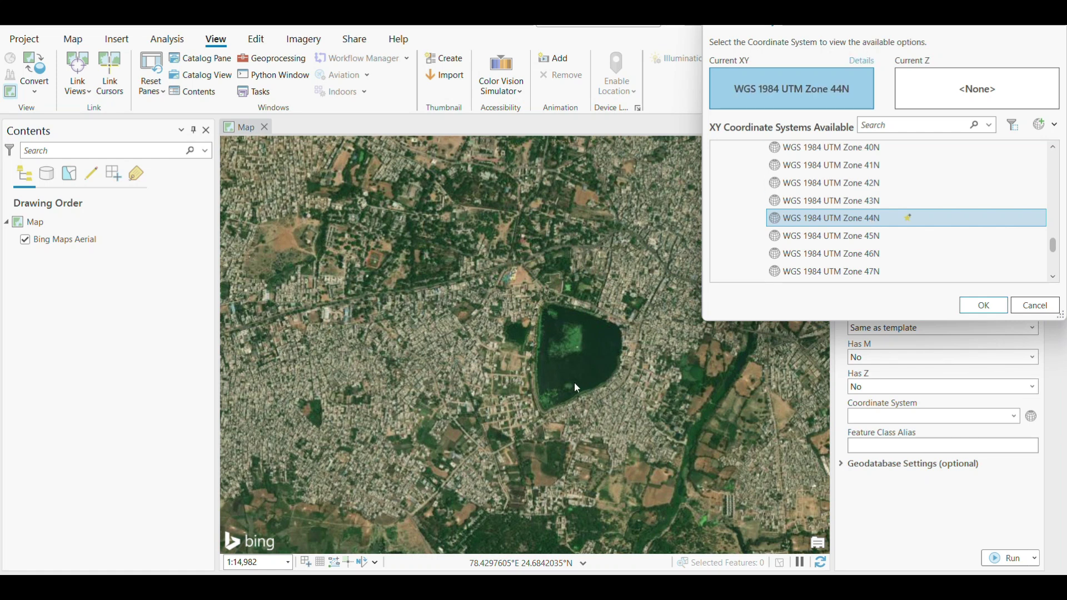
left_click(998, 306)
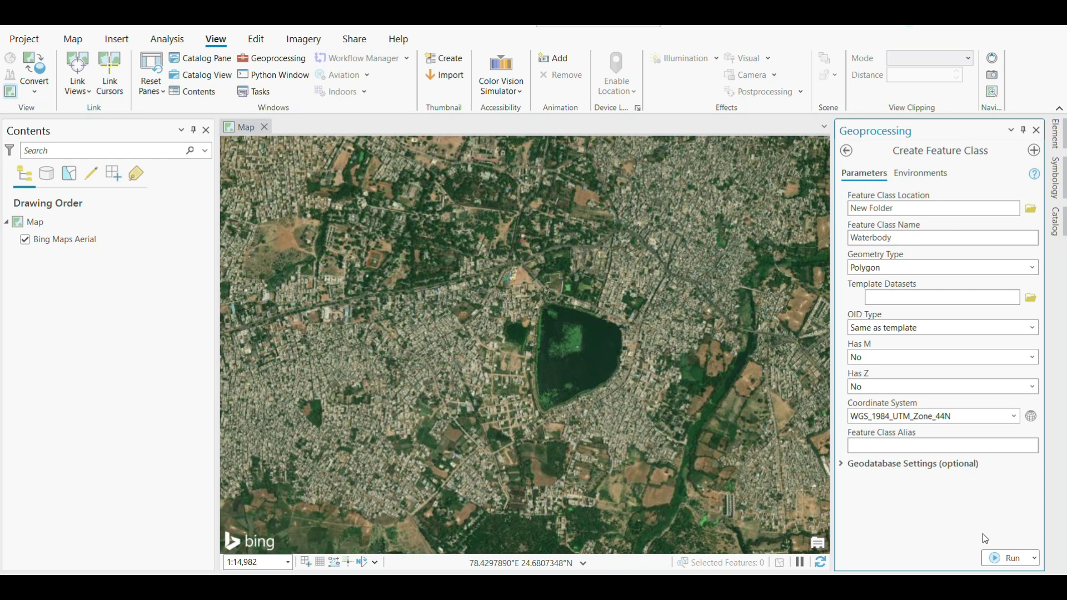
left_click(1000, 560)
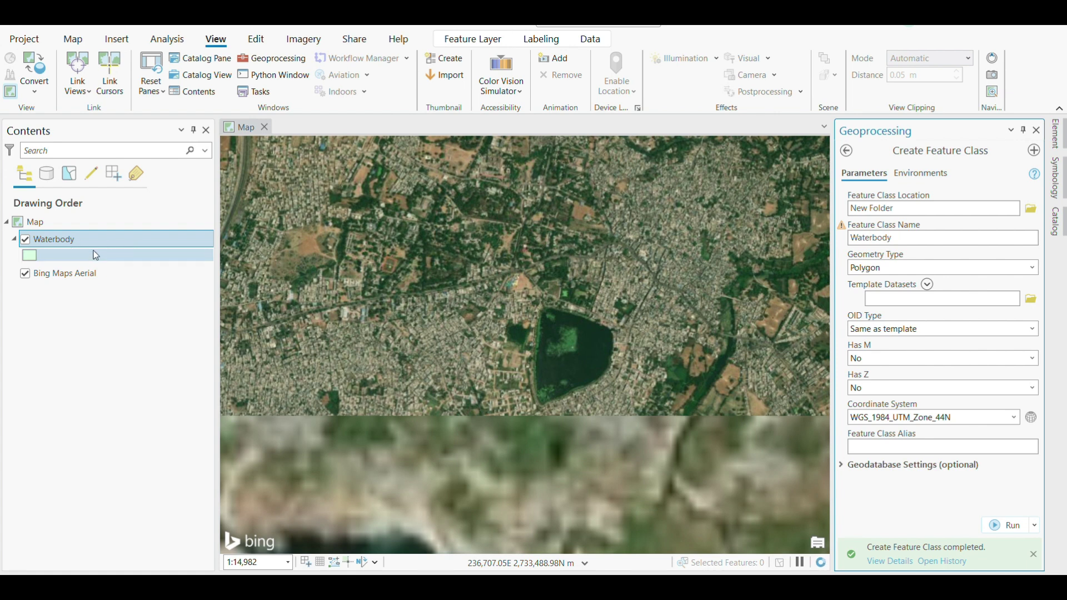
Collapse the geoprocessing pane and apply the 2 pt Black Outline symbol to the Waterbody layer
left_click(1024, 130)
scroll(729, 350, "up", 2)
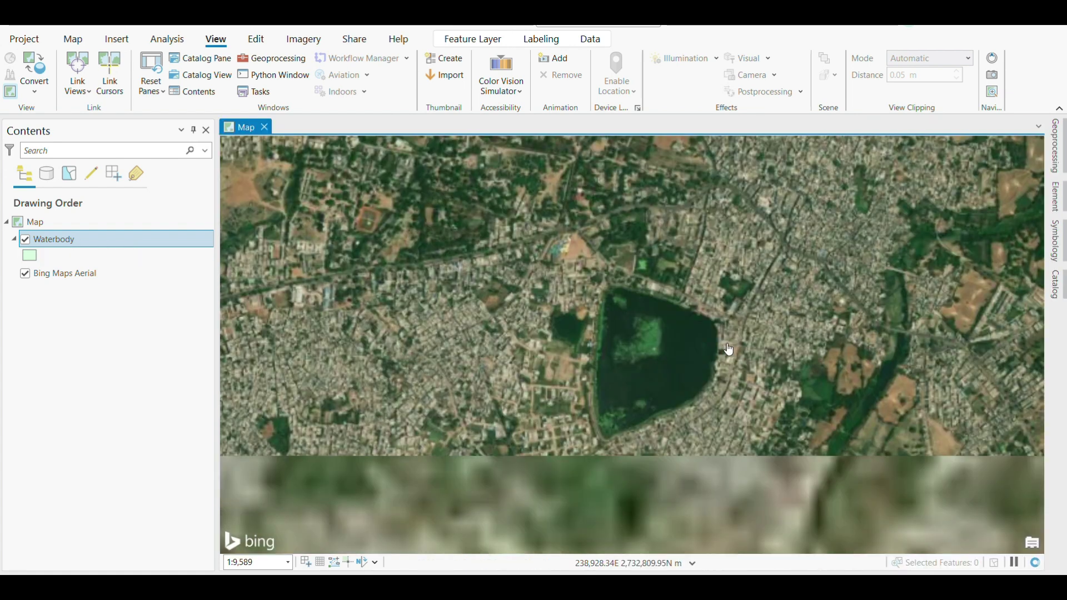
scroll(730, 350, "up", 2)
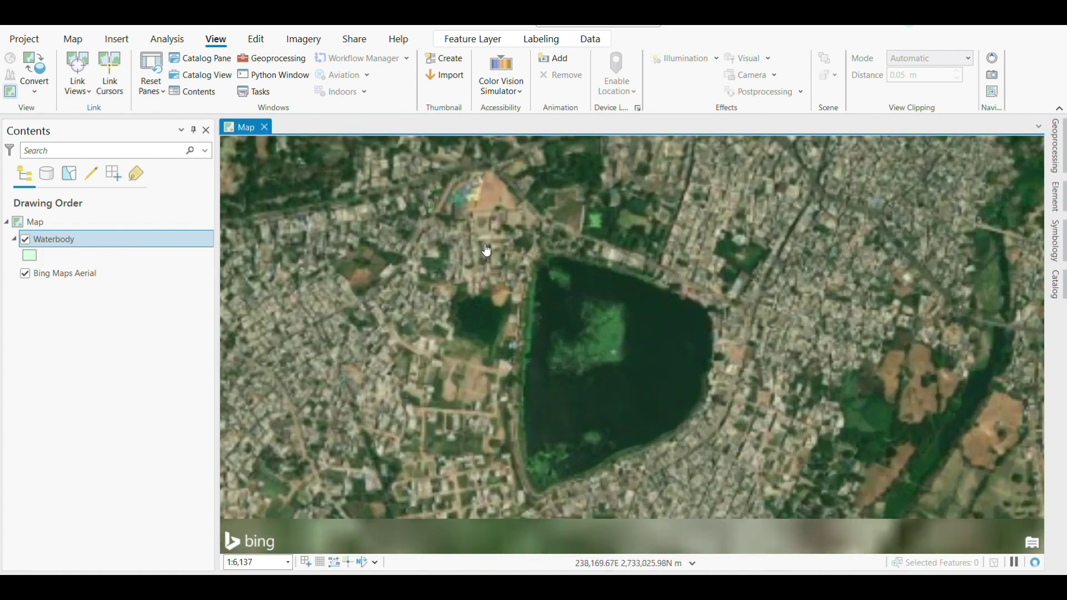
left_click(34, 260)
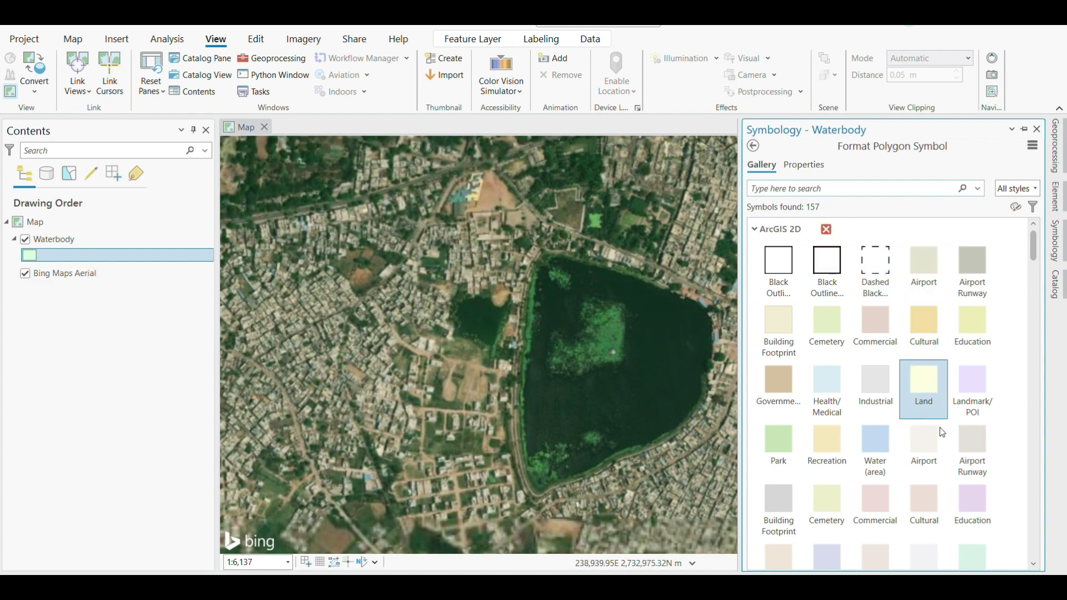
scroll(929, 469, "down", 1)
scroll(929, 469, "up", 1)
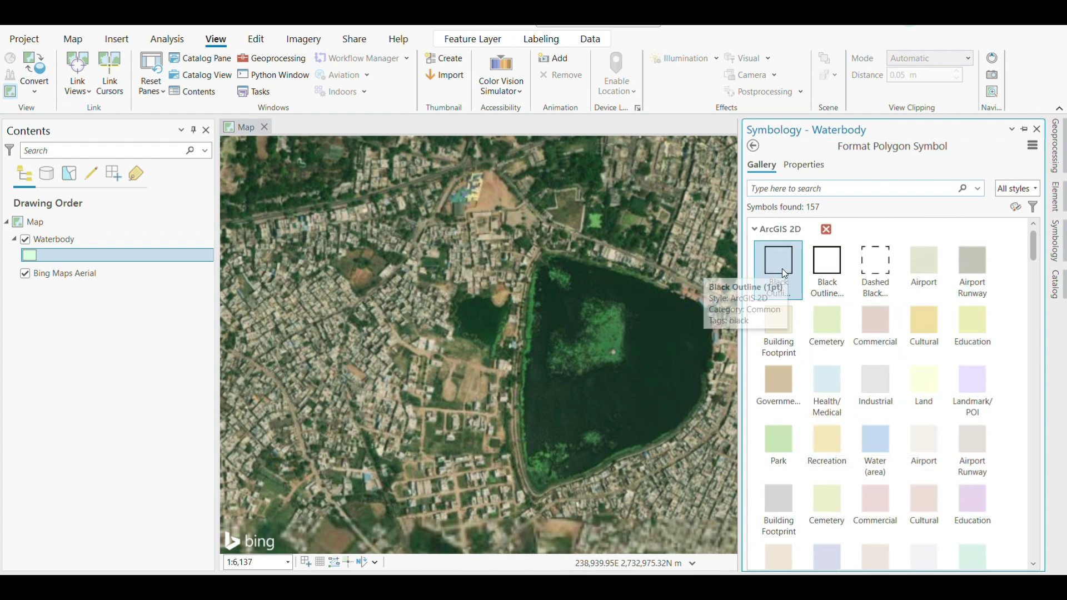
left_click(826, 271)
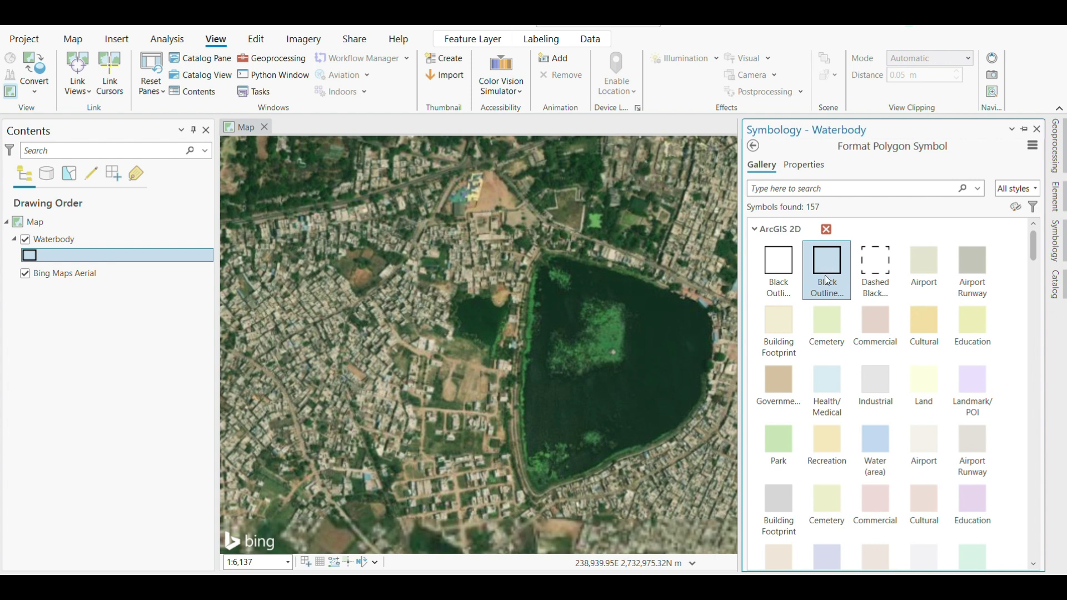
Give the Waterbody symbol a blue outline 3 pt wide, apply it and collapse the symbology settings
left_click(802, 165)
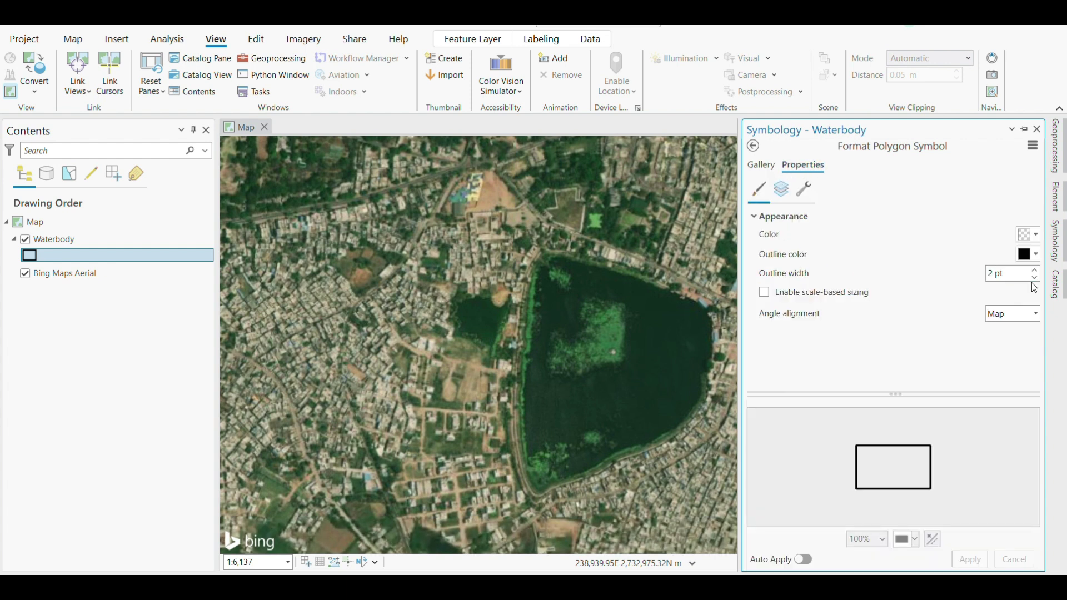
left_click(1035, 254)
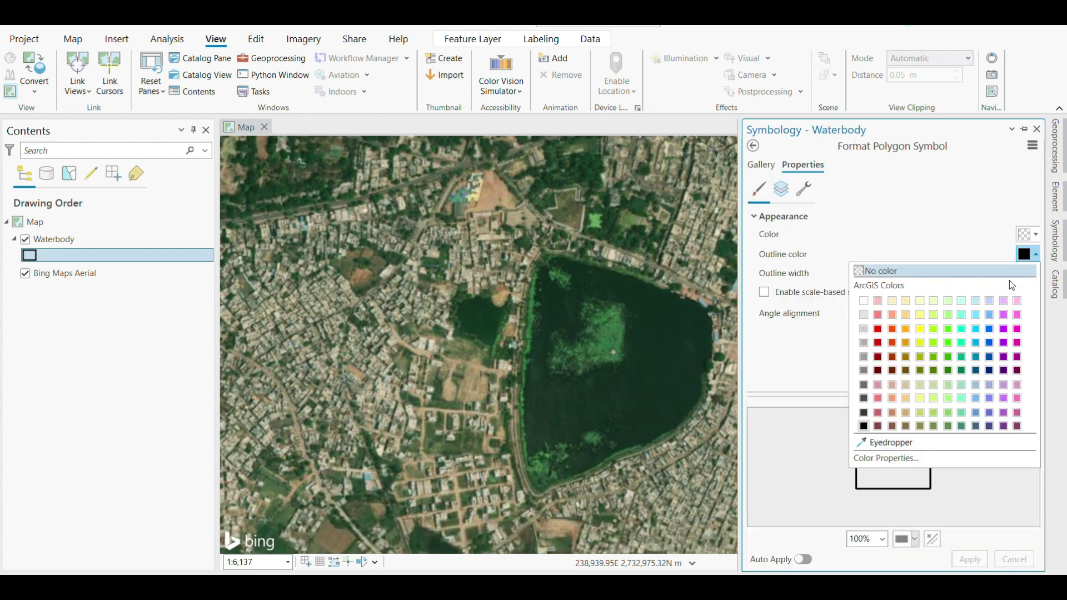
left_click(990, 330)
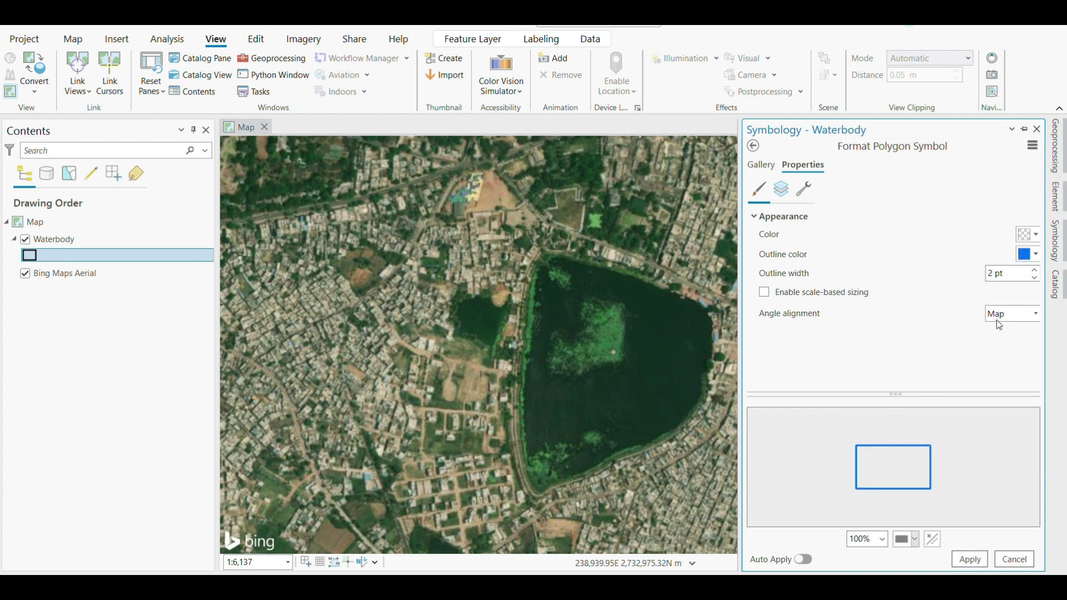
left_click(1036, 271)
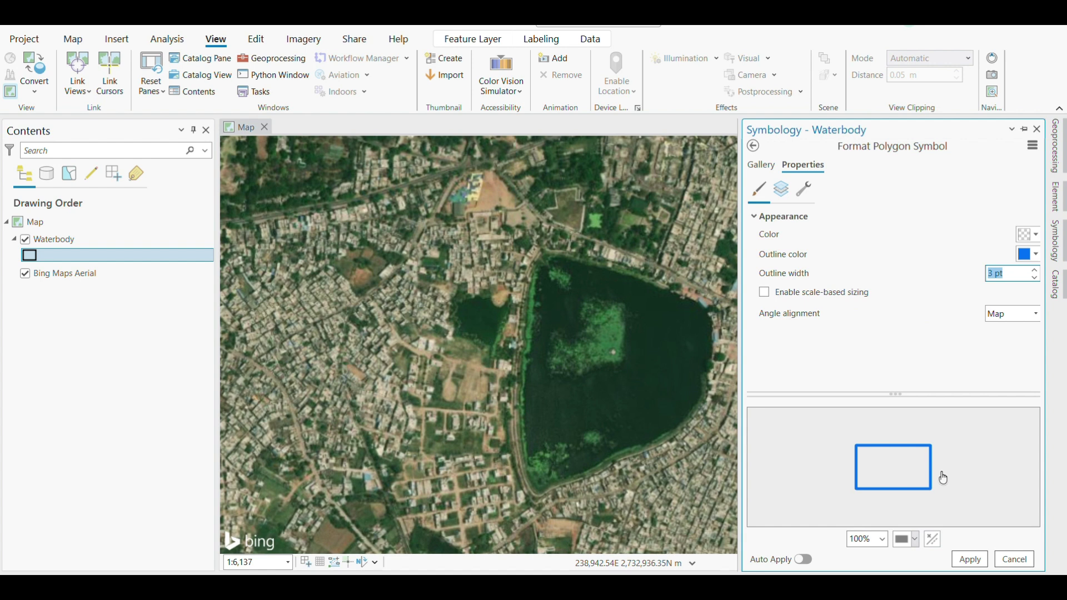
left_click(979, 562)
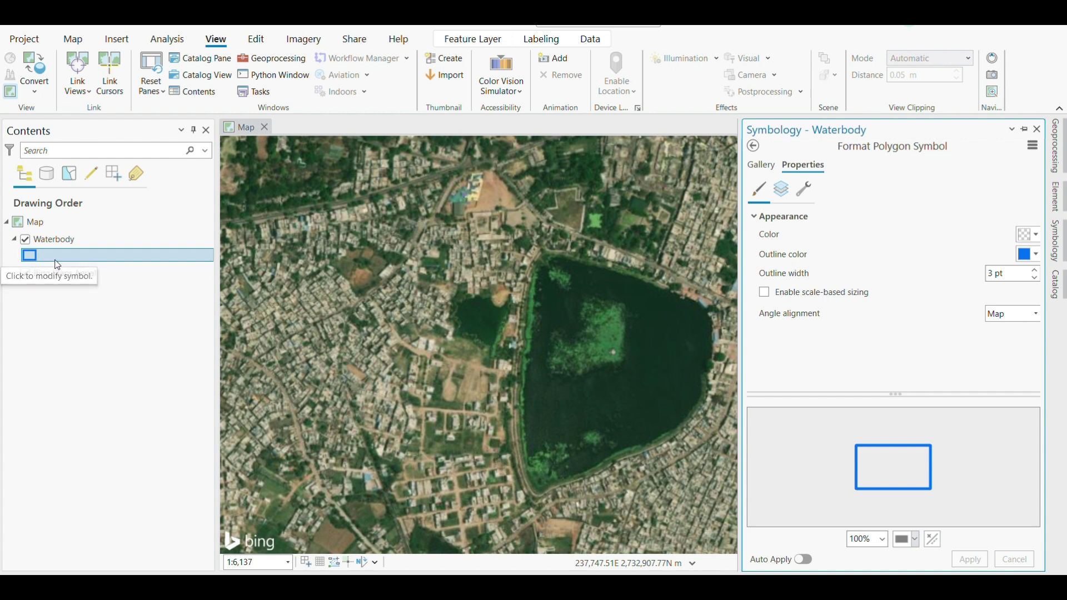
left_click(1025, 129)
left_click(1055, 241)
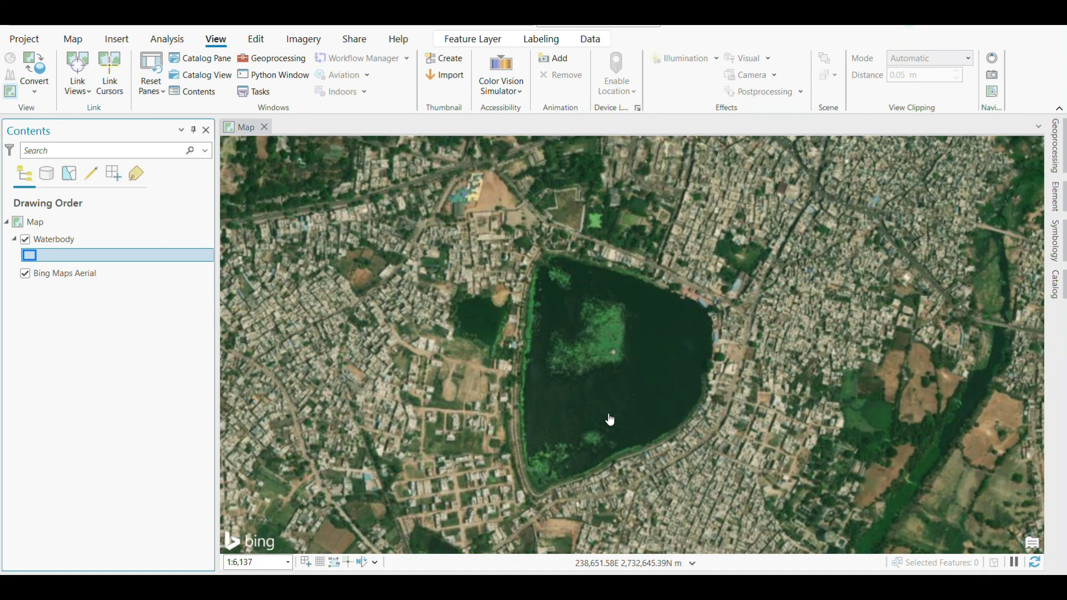
Start creating a feature with the Polygon construction tool of the Waterbody template
key("Up")
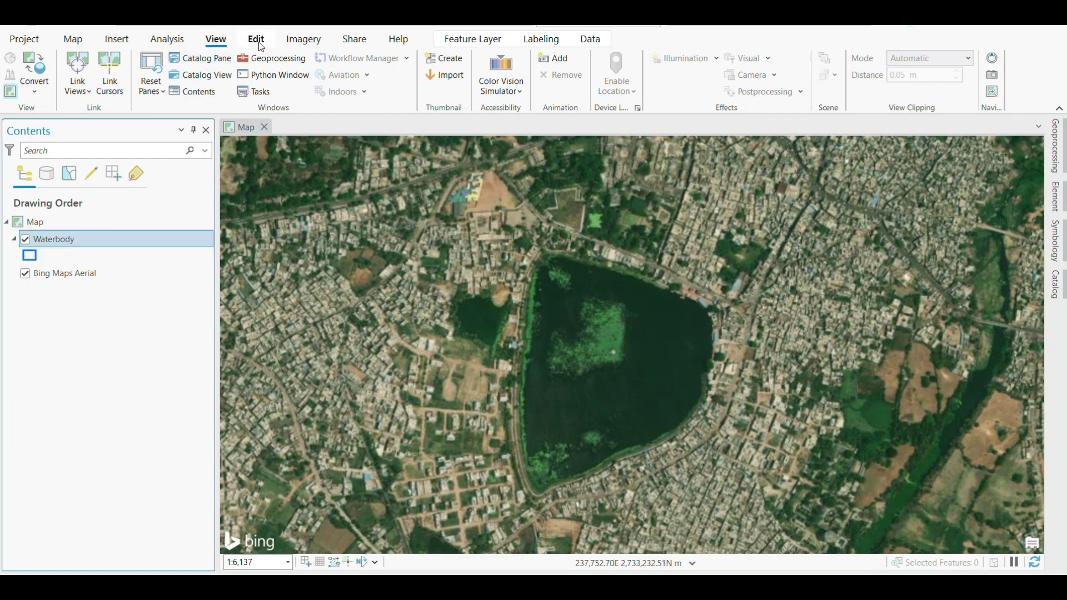
left_click(257, 40)
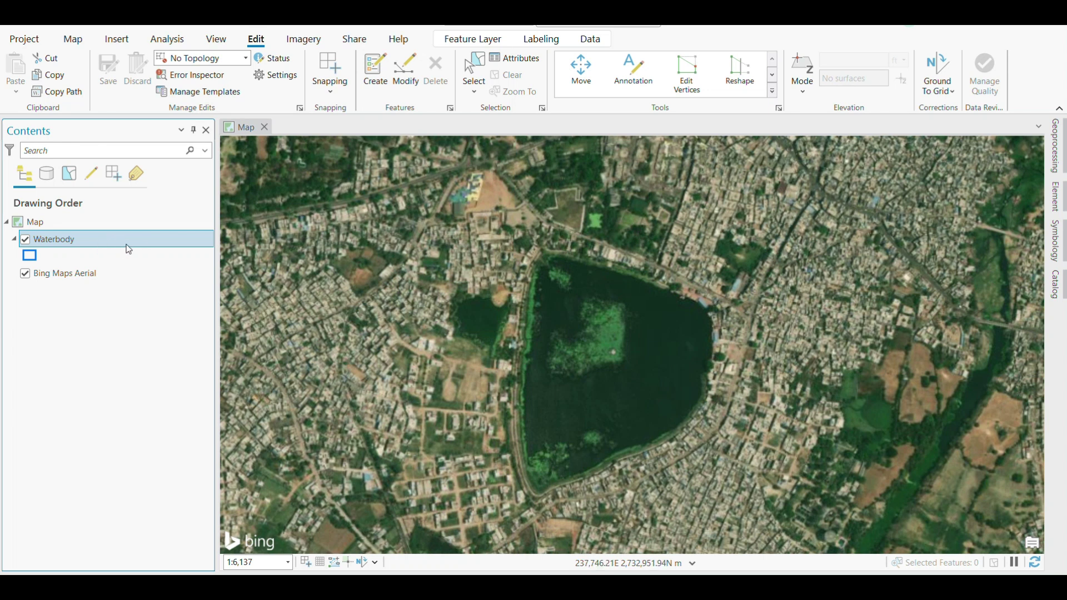
left_click(376, 73)
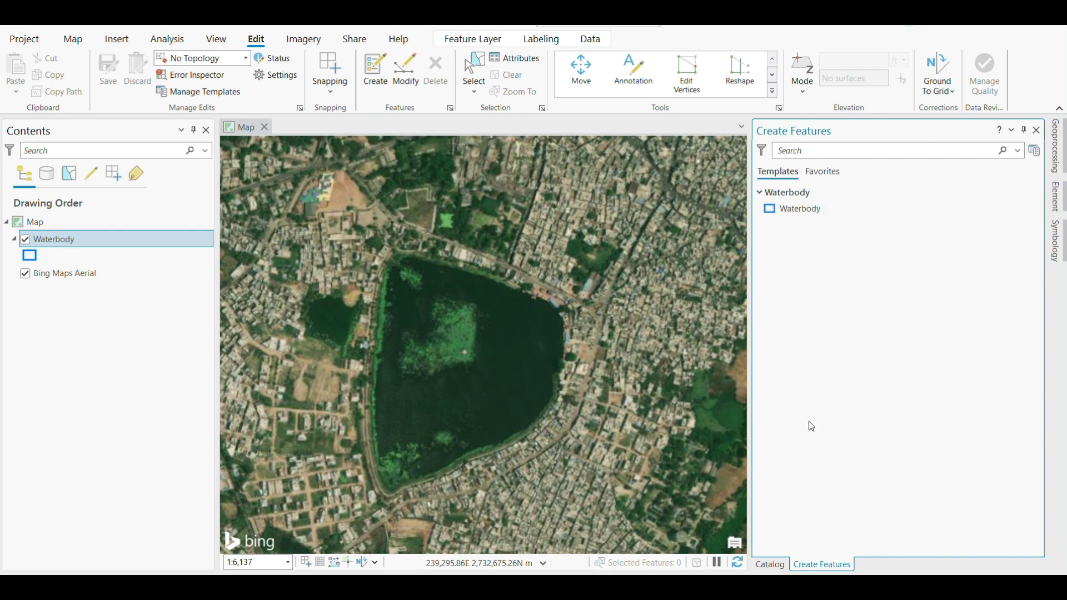
left_click(806, 209)
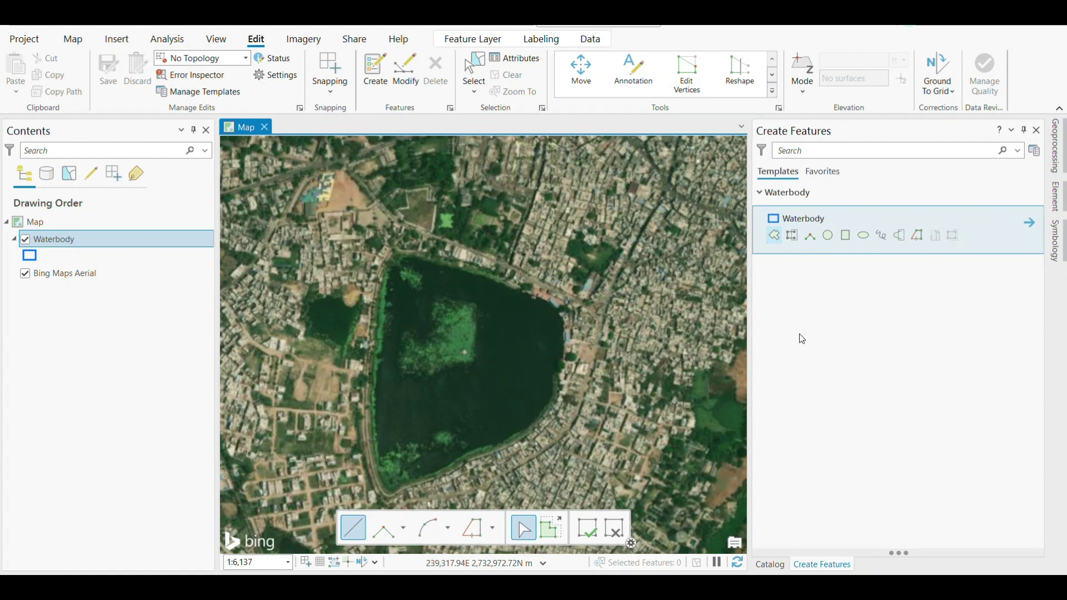
left_click(776, 238)
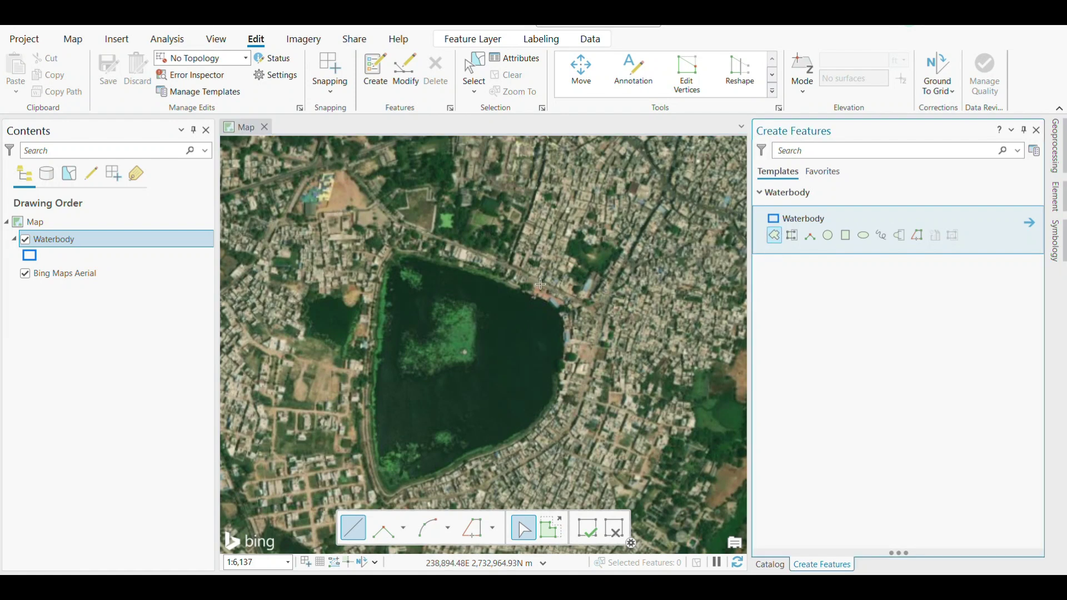
Digitize the large lake as one closed Waterbody polygon, placing vertices around its whole shoreline, and finish the sketch
left_click(384, 268)
left_click(409, 249)
left_click(452, 257)
left_click(508, 277)
left_click(556, 305)
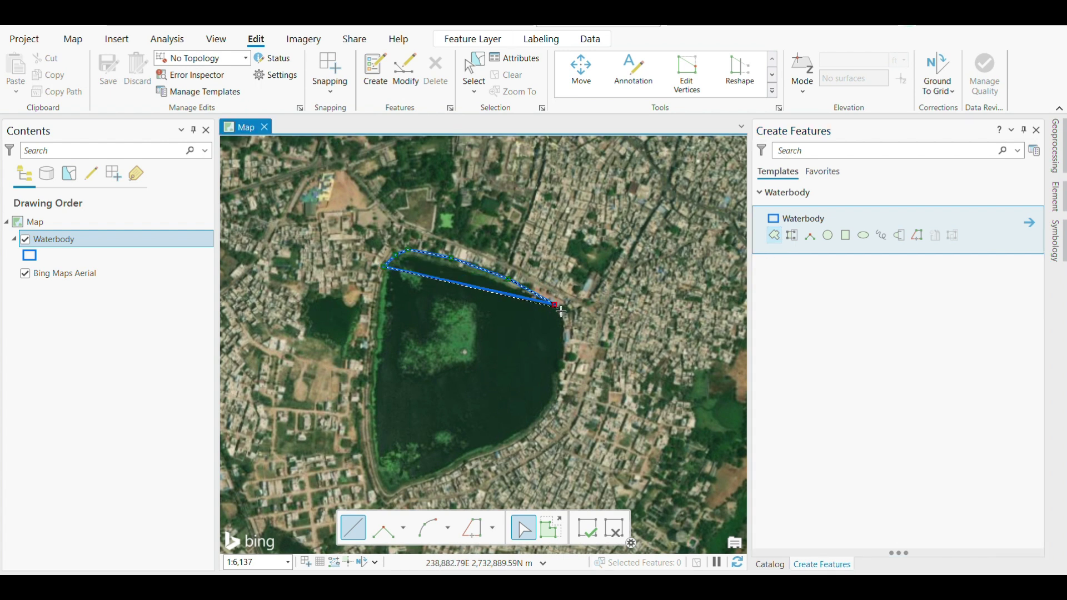
left_click(563, 321)
left_click(559, 360)
left_click(546, 409)
left_click(505, 446)
left_click(453, 464)
left_click(389, 493)
left_click(364, 401)
left_click(367, 333)
left_click(372, 293)
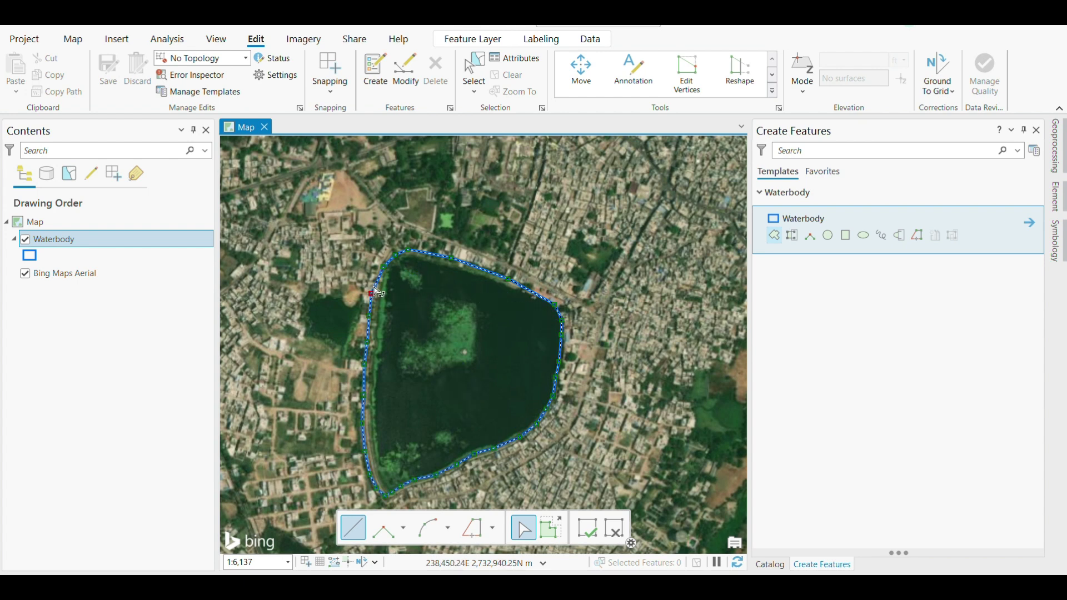
double_click(377, 291)
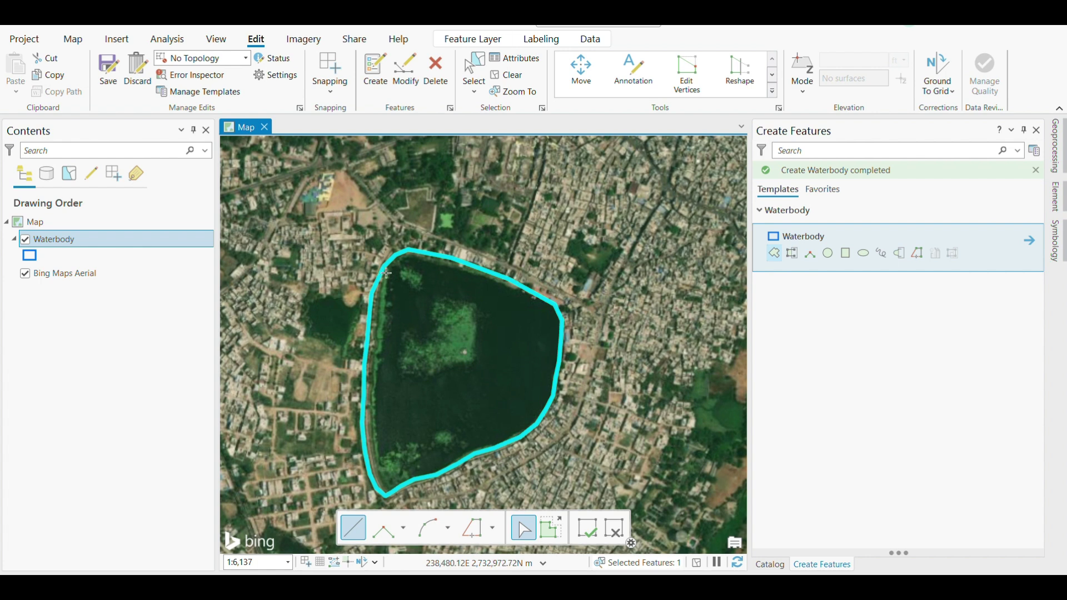
Save all edits made to the Waterbody layer and close the feature creation templates
scroll(503, 320, "down", 4)
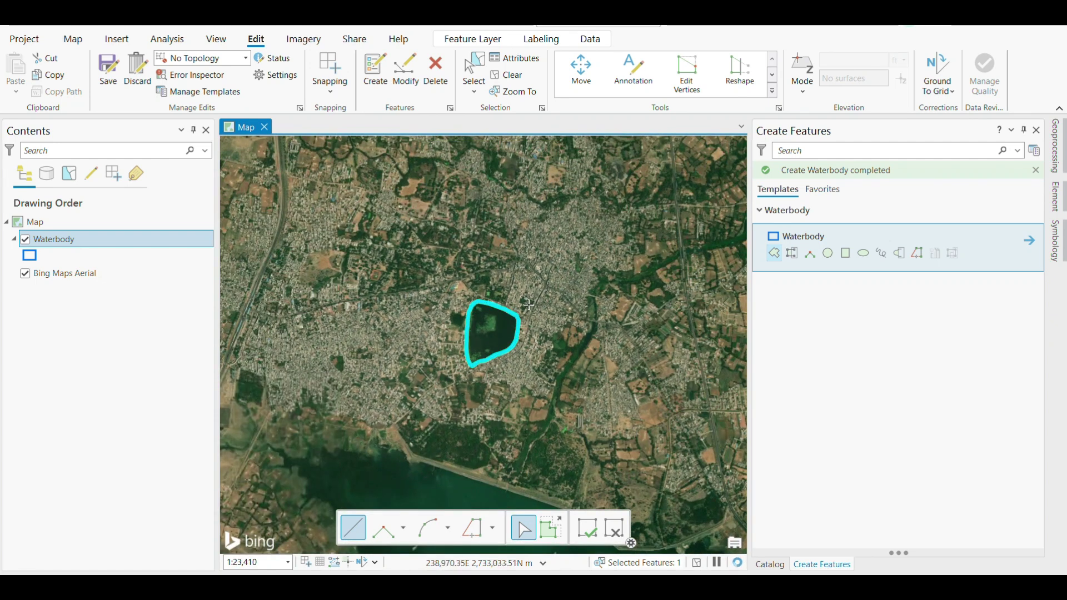
scroll(498, 314, "up", 3)
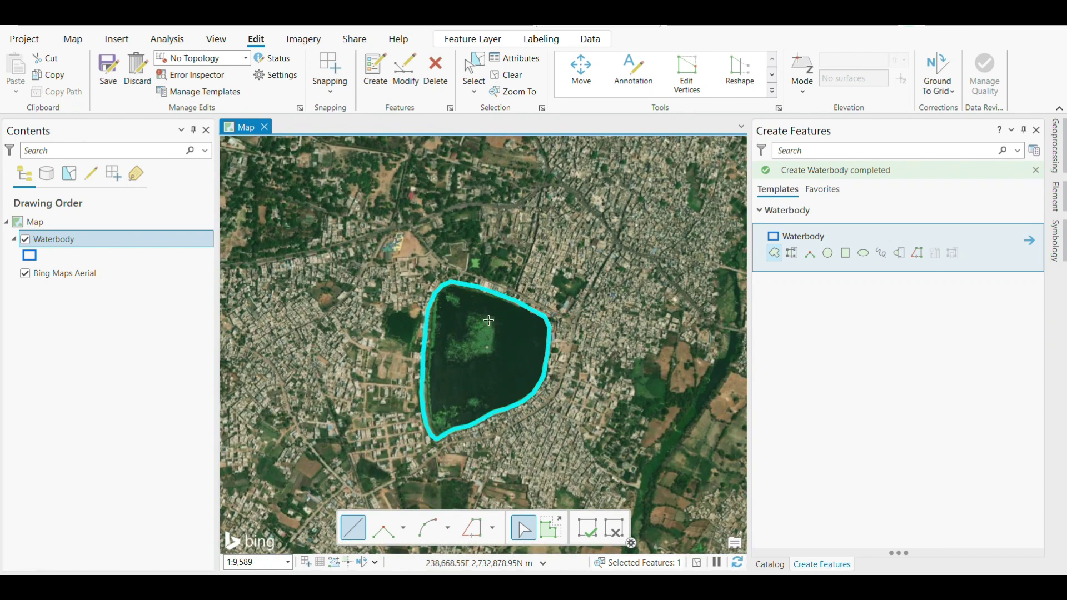
left_click(111, 73)
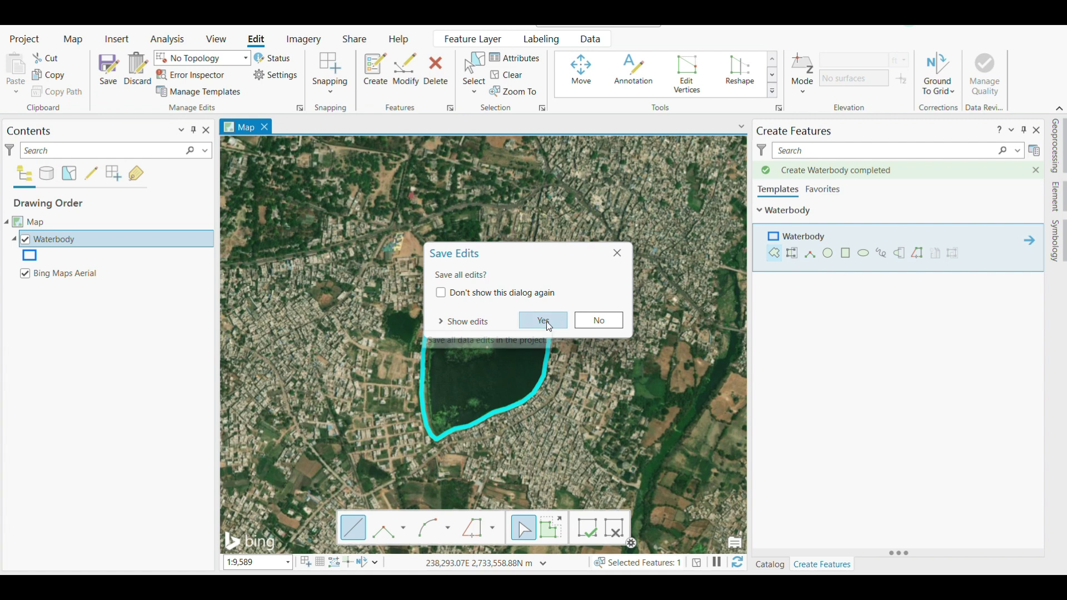
left_click(547, 325)
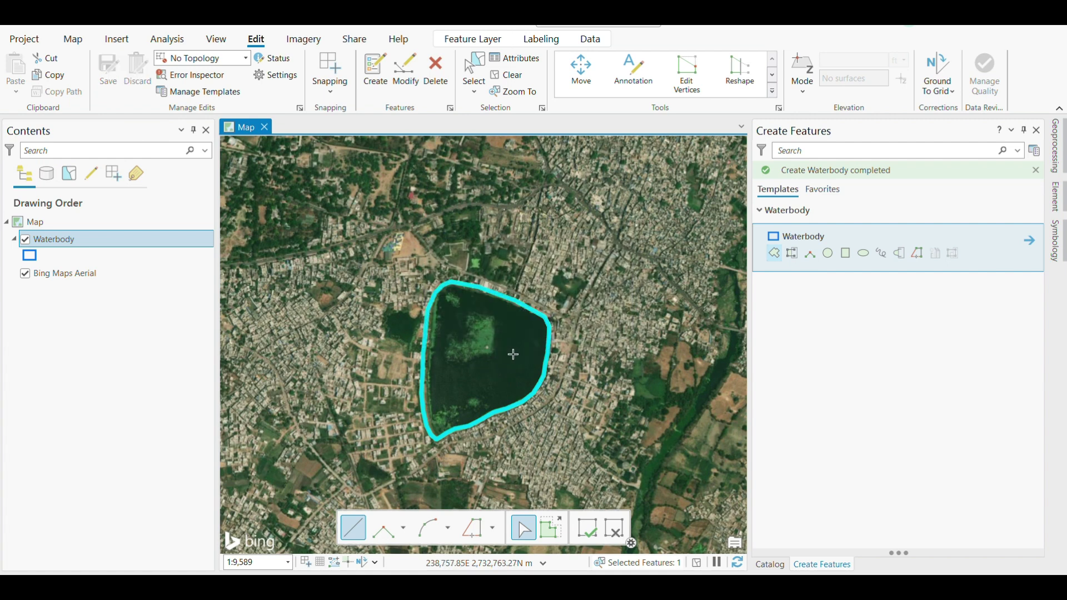
left_click(1036, 130)
left_click(1024, 130)
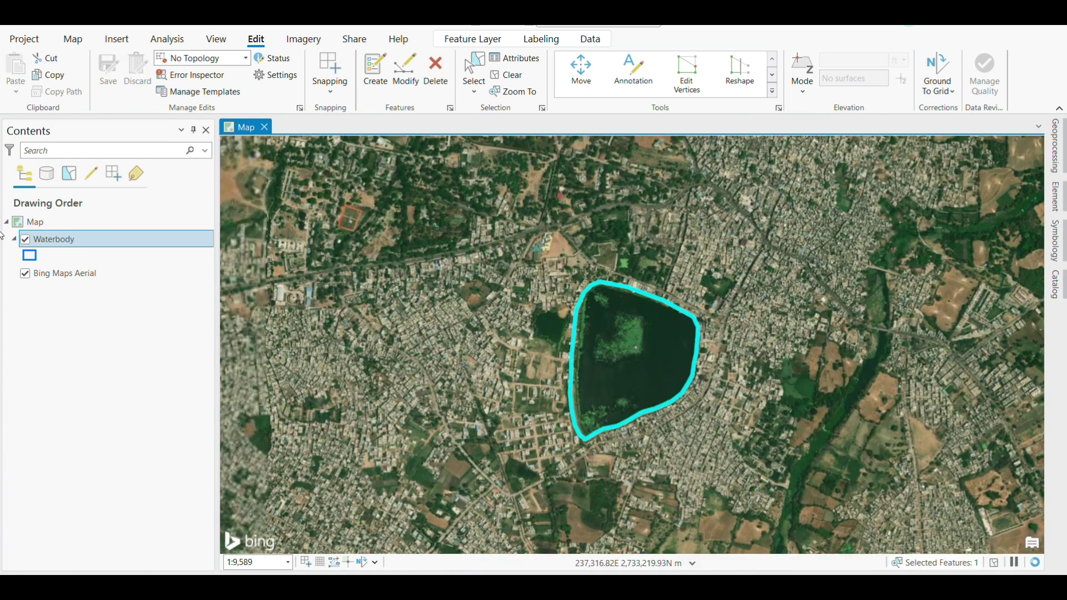
Review the Waterbody layer's attribute table and close it
right_click(80, 242)
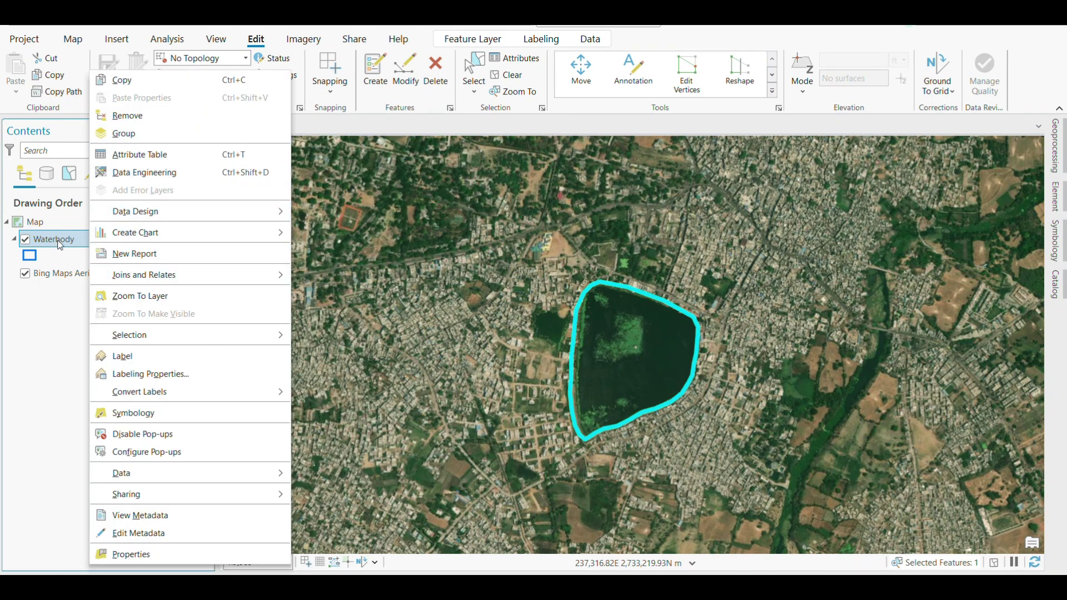
left_click(119, 154)
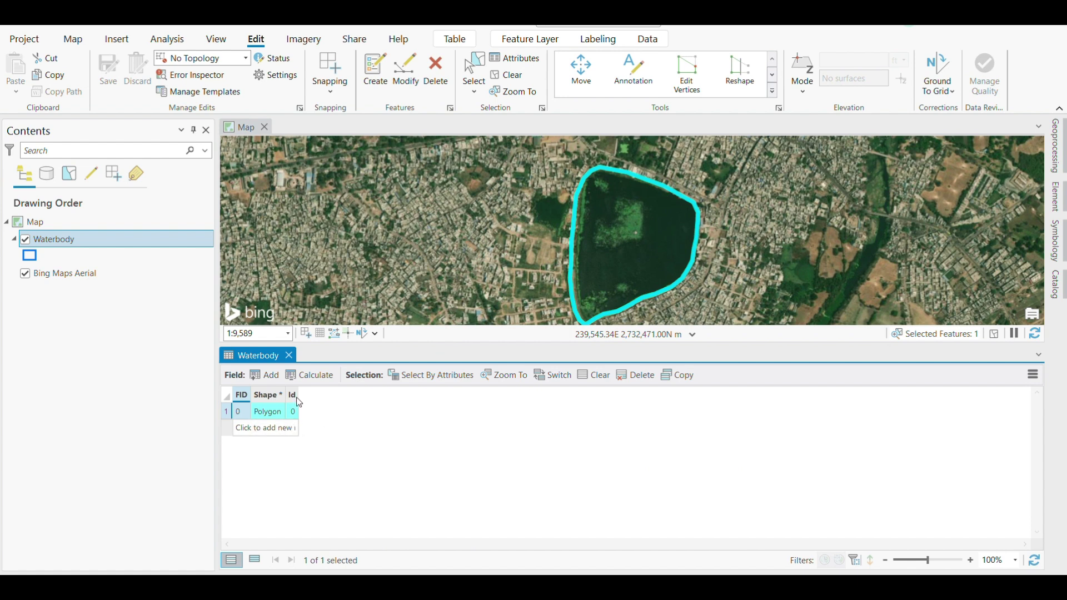
left_click(289, 355)
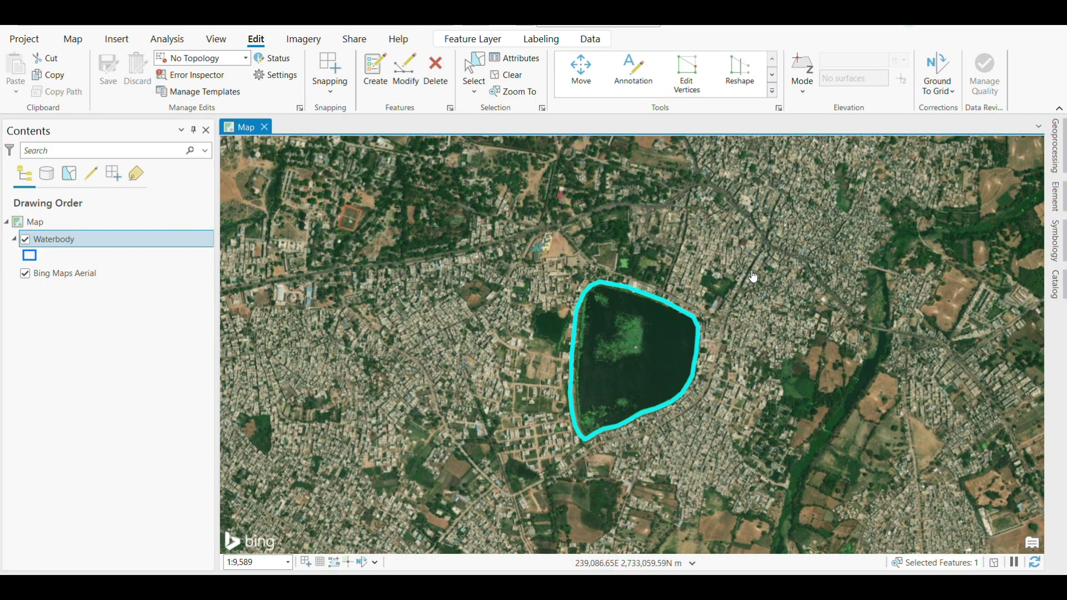
Start a new shapefile in New Folder, naming the feature class Road and choosing Polyline as its geometry type
scroll(678, 278, "down", 2)
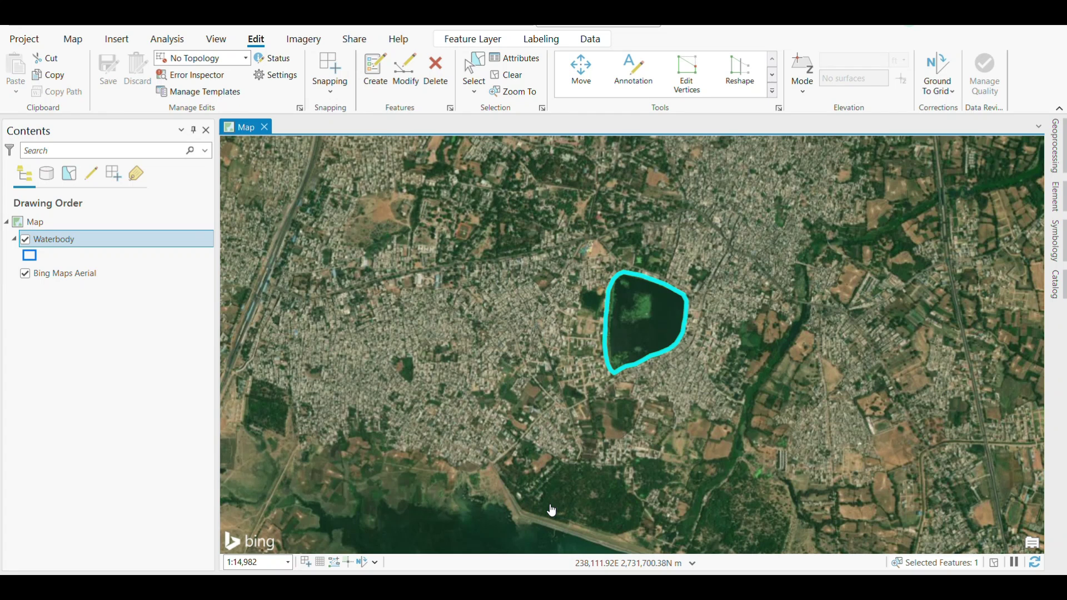
left_click(1054, 285)
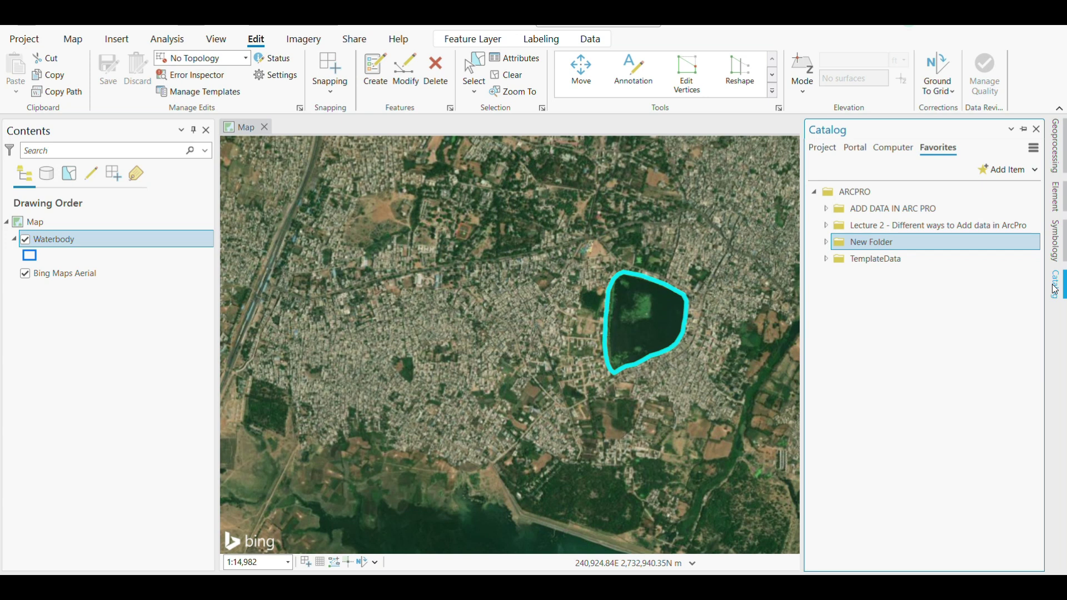
right_click(861, 246)
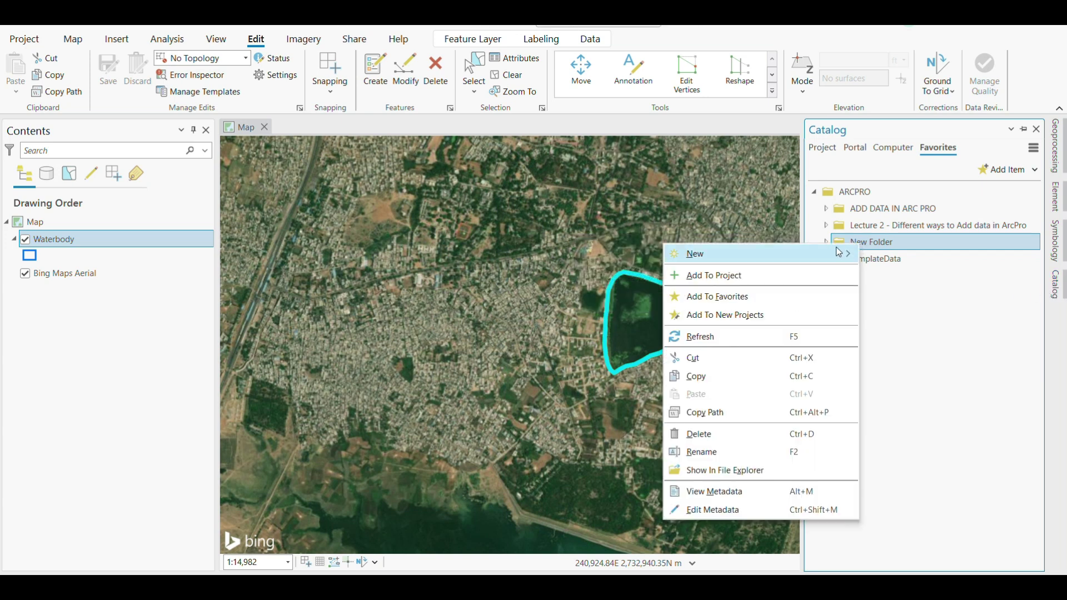
mouse_move(764, 256)
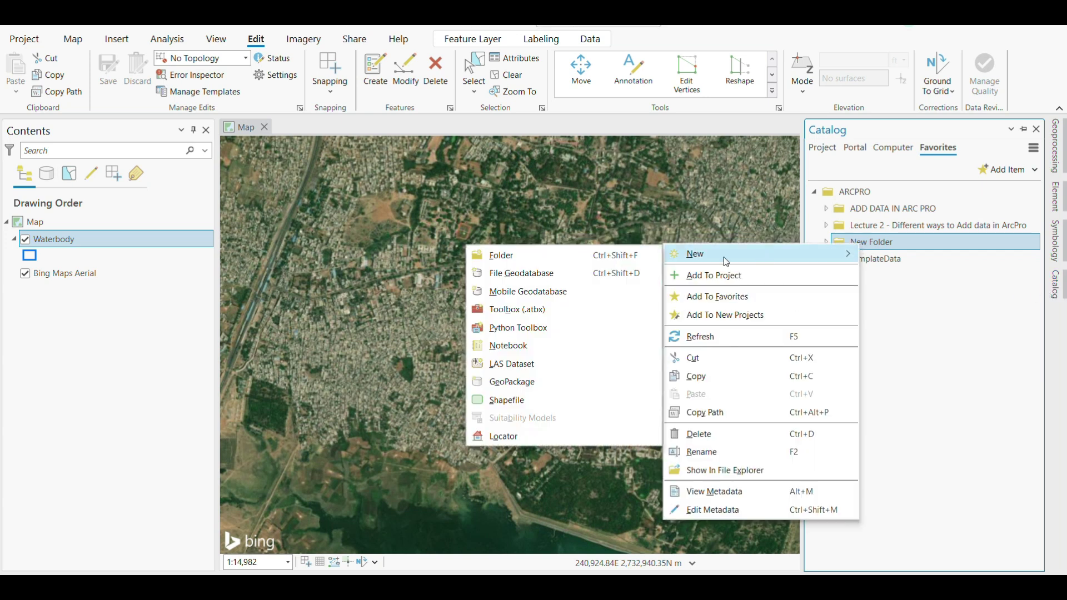
left_click(536, 399)
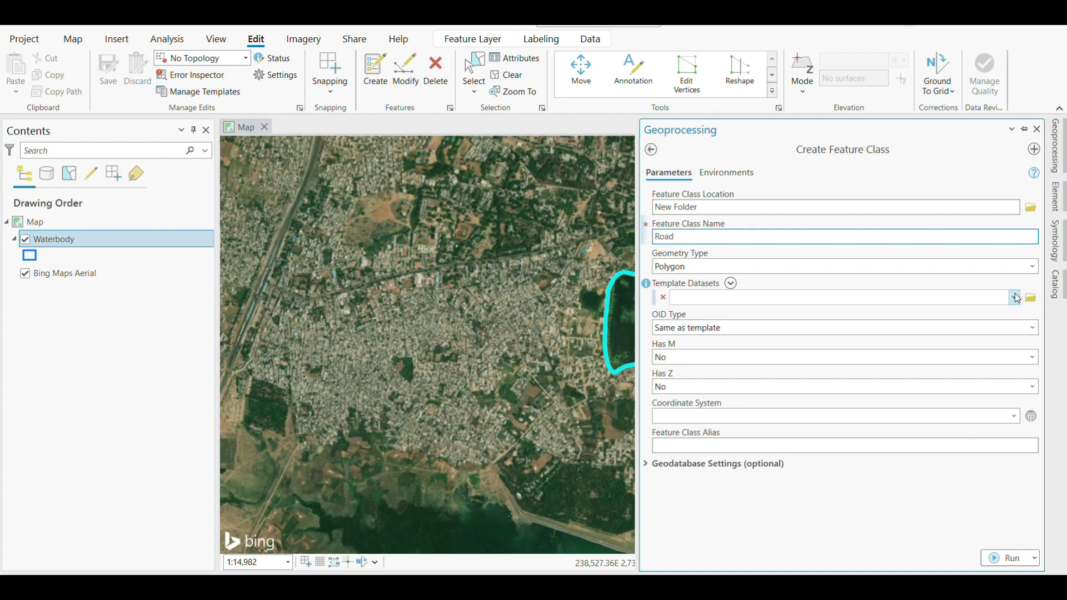
left_click(1033, 266)
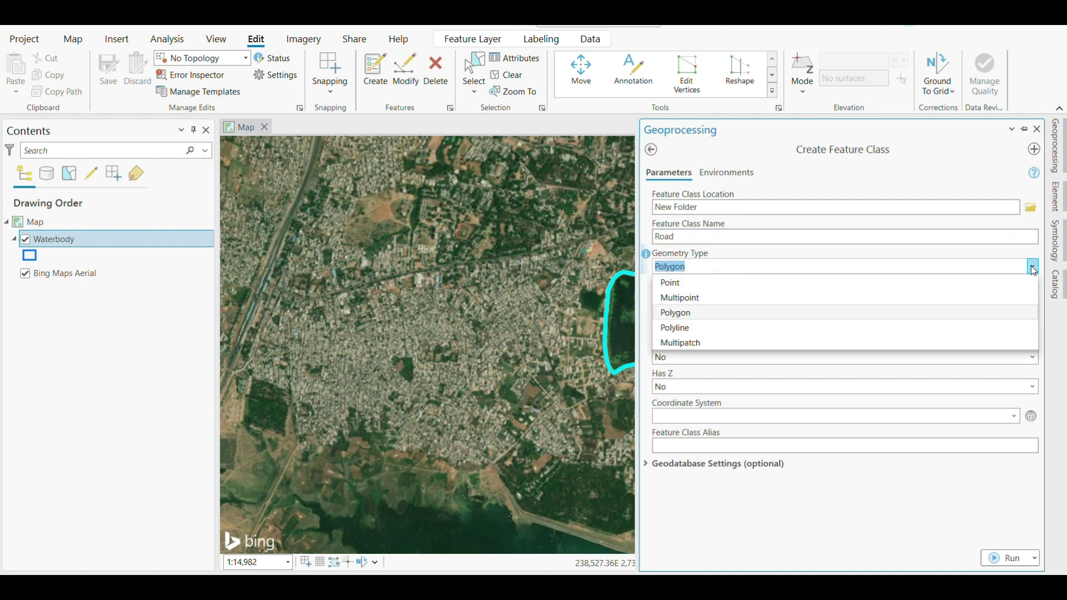
left_click(697, 329)
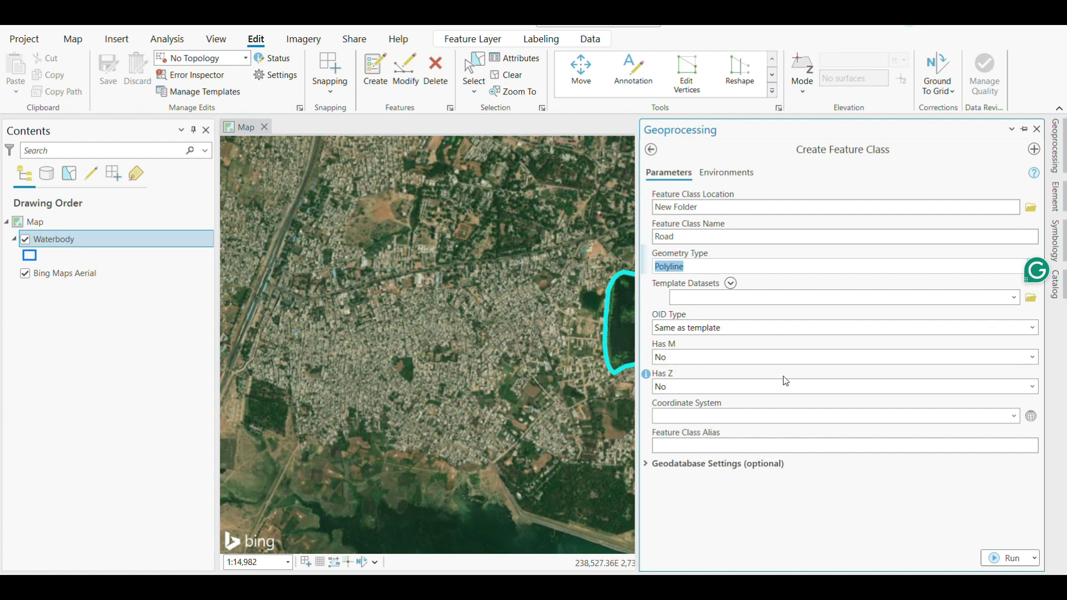
Assign the Waterbody layer's coordinate system, WGS_1984_UTM_Zone_44N, run Create Feature Class and collapse the tool
left_click(1013, 416)
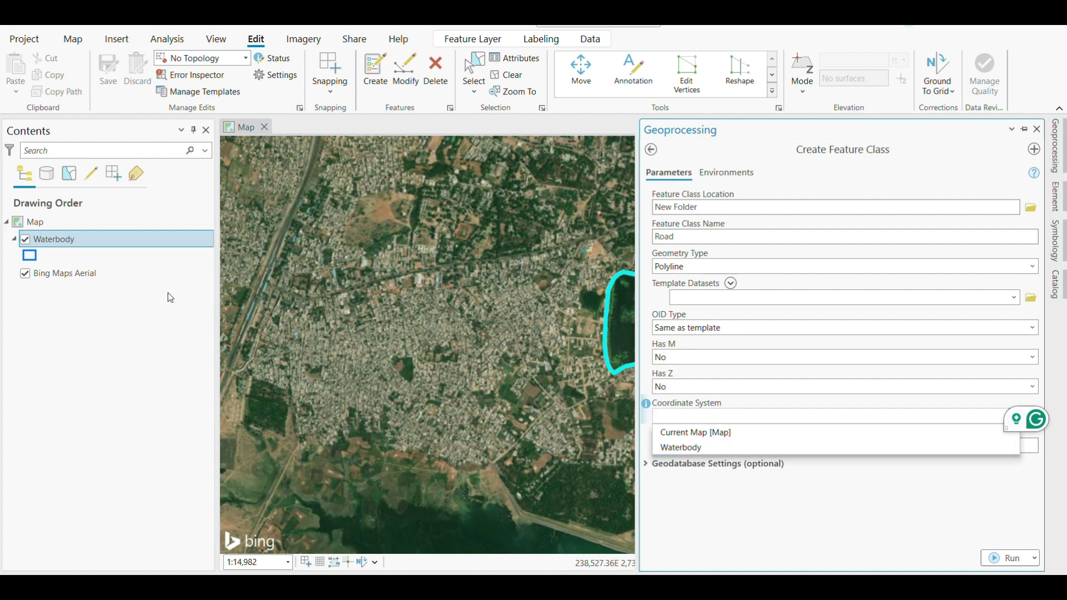
left_click(694, 448)
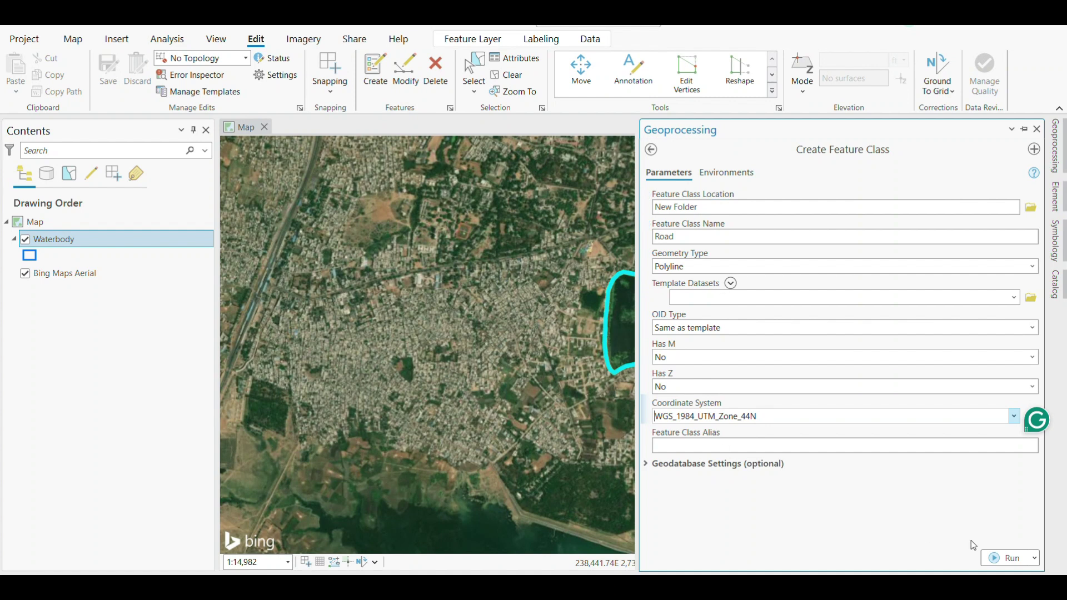
left_click(996, 558)
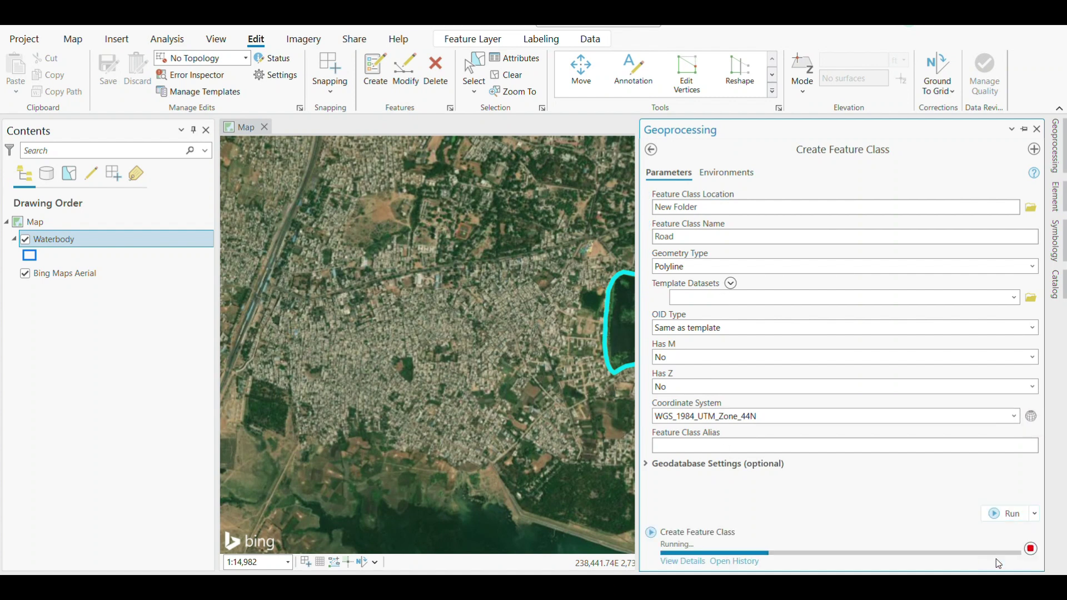
left_click(1024, 129)
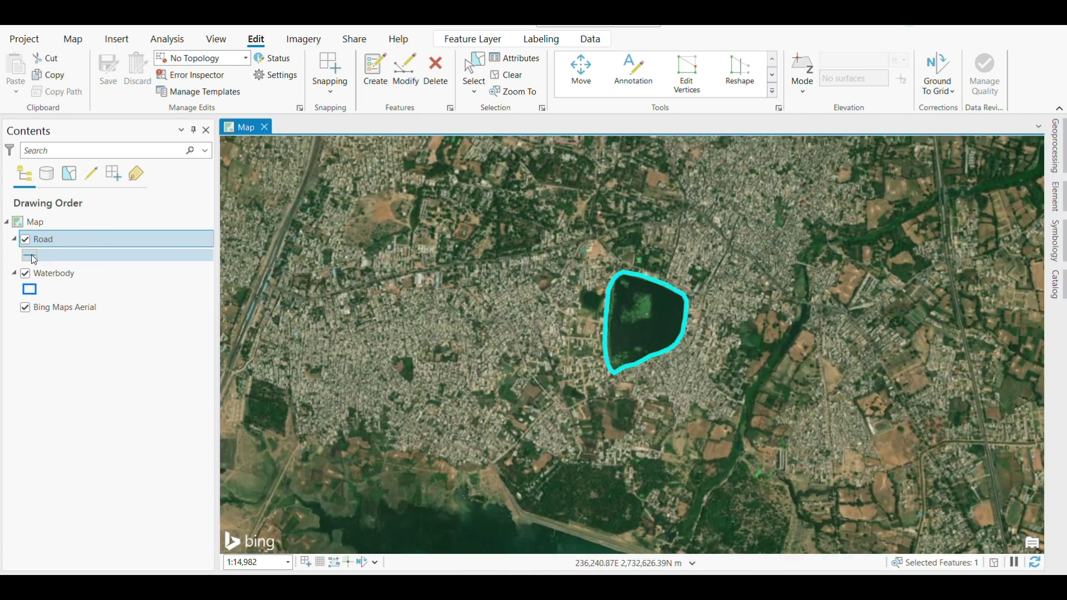
Change the Road layer's line symbol to the dark red Limited Access style from the ArcGIS 2D gallery
left_click(34, 257)
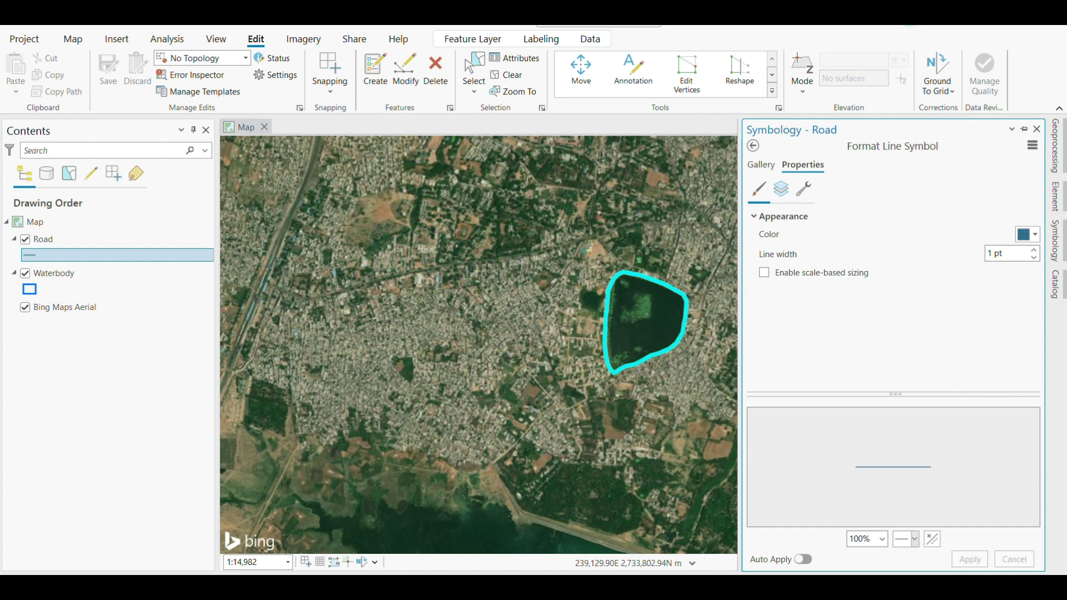
left_click(761, 166)
scroll(859, 472, "down", 2)
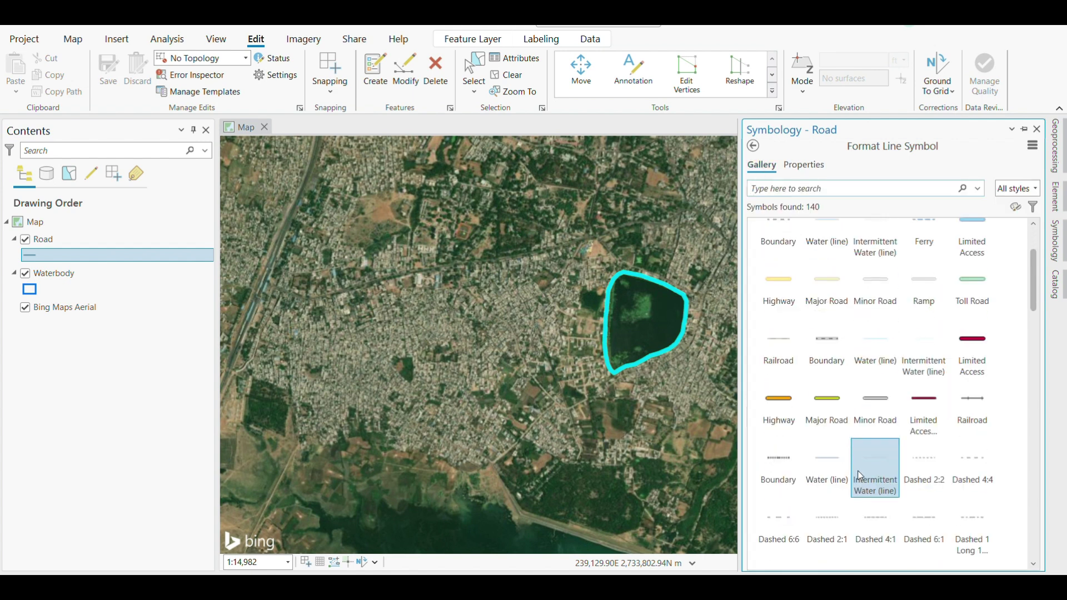
scroll(869, 473, "up", 2)
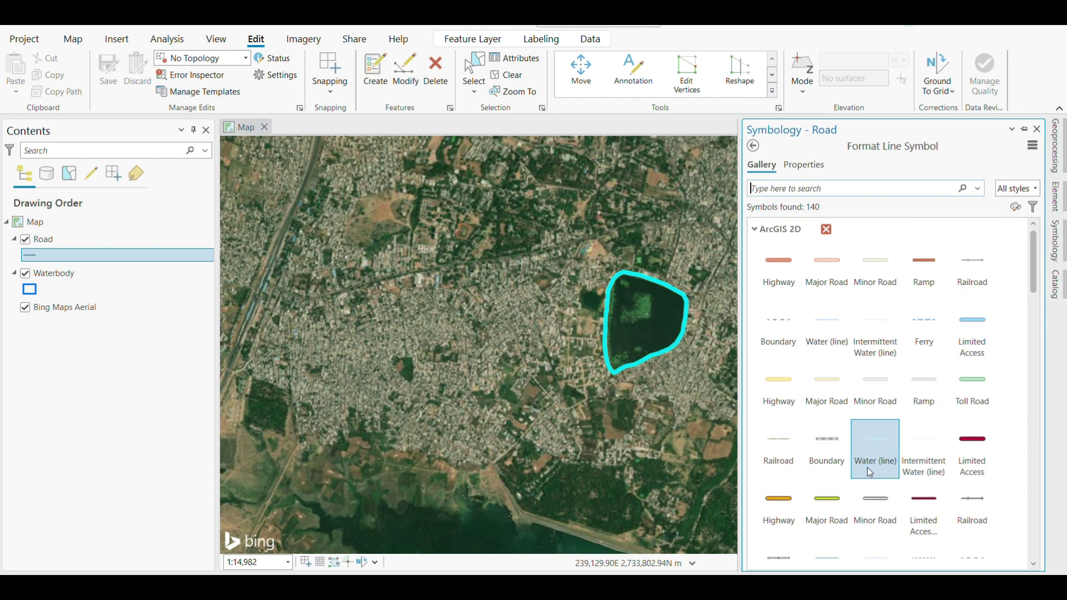
left_click(972, 448)
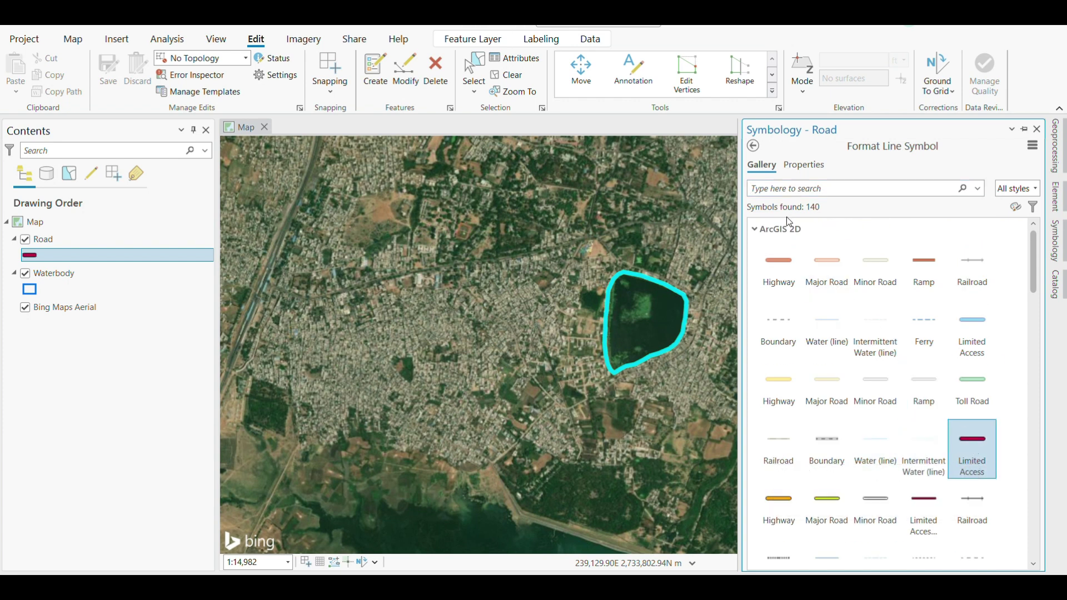
Set the Road symbol's line width to 3 pt, apply it and close the symbol settings
left_click(804, 166)
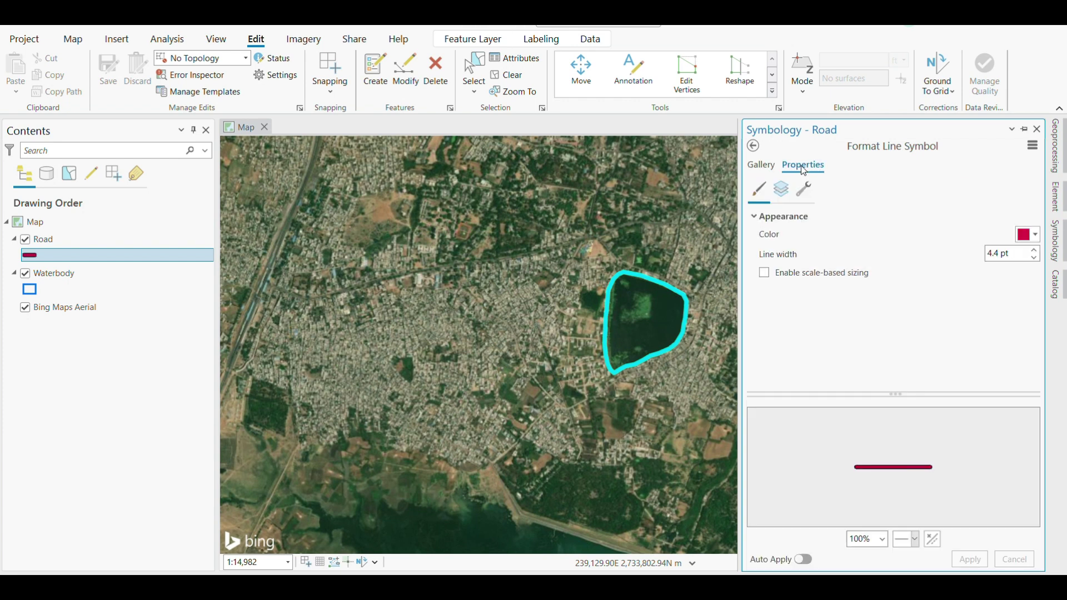
left_click(1035, 259)
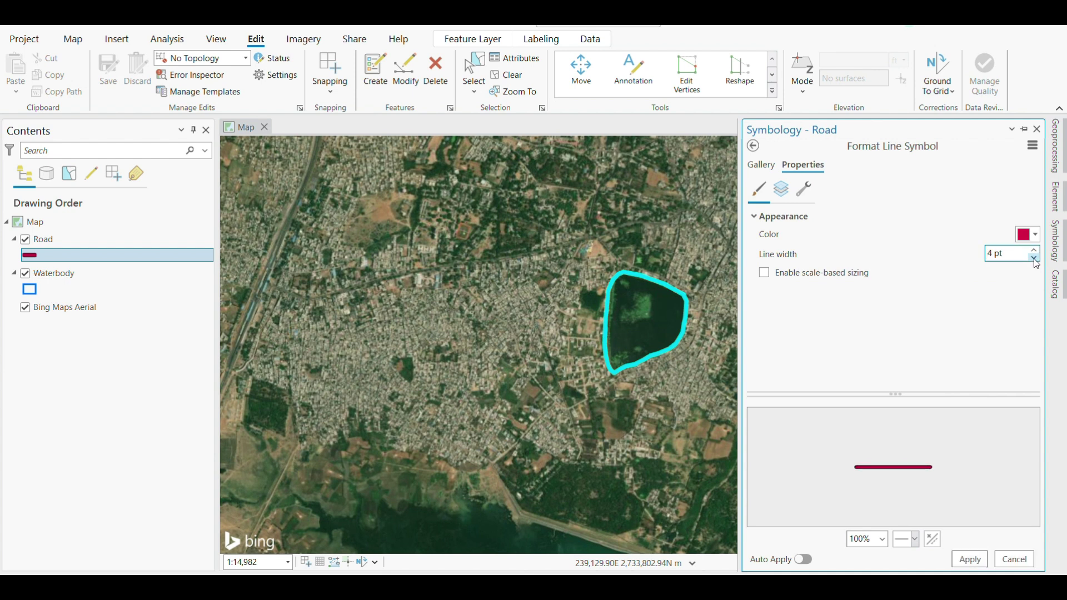
left_click(1035, 258)
left_click(1035, 251)
left_click(970, 559)
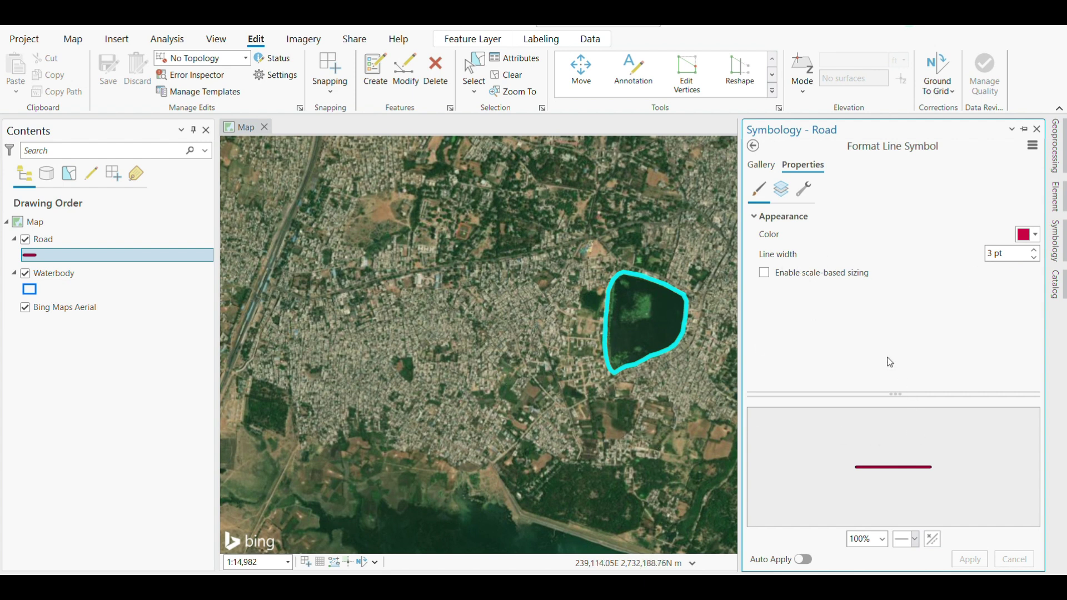
left_click(1037, 130)
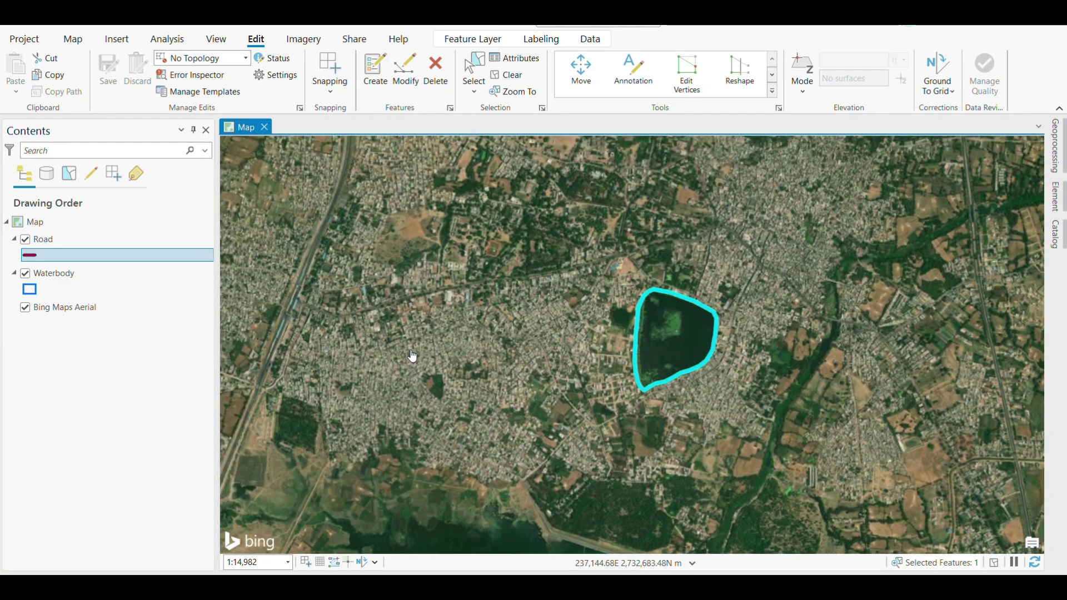
Digitize a Road line along the main road through the town, passing north of the waterbody and ending just east of it
left_click(49, 238)
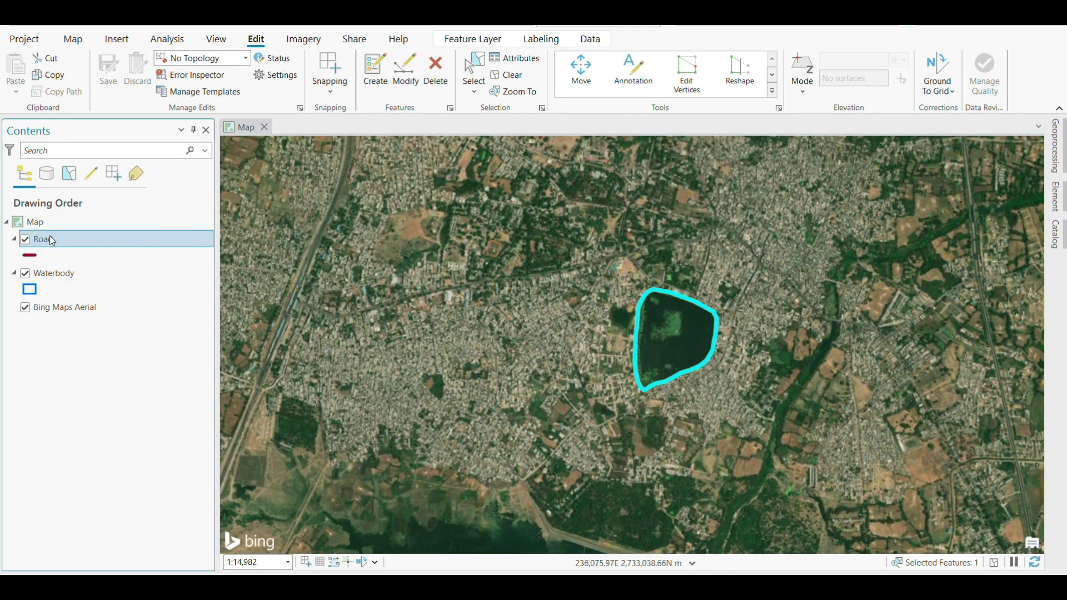
left_click(375, 76)
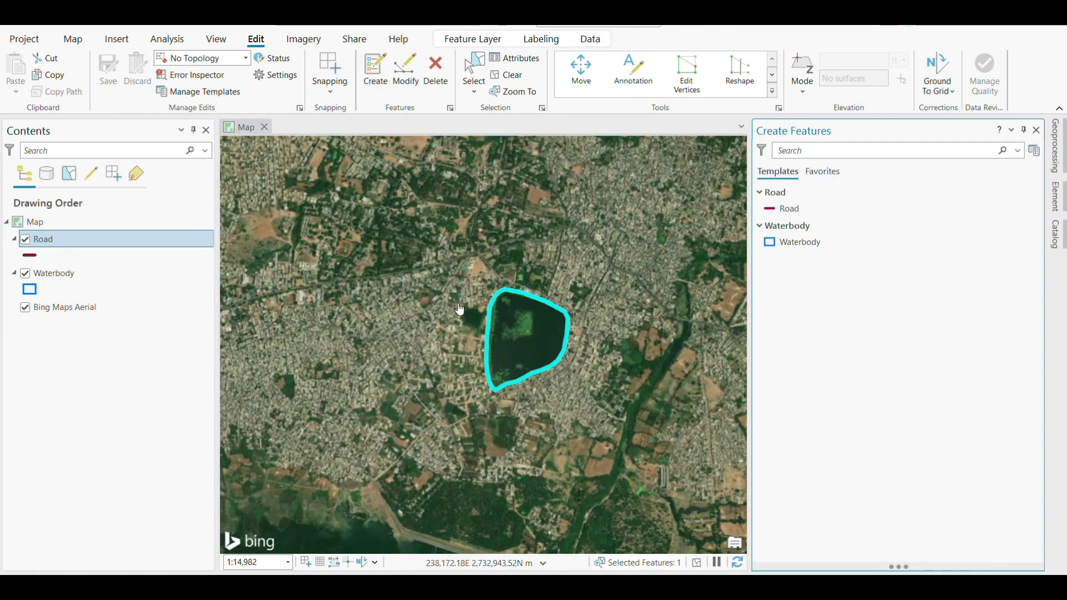
left_click(788, 211)
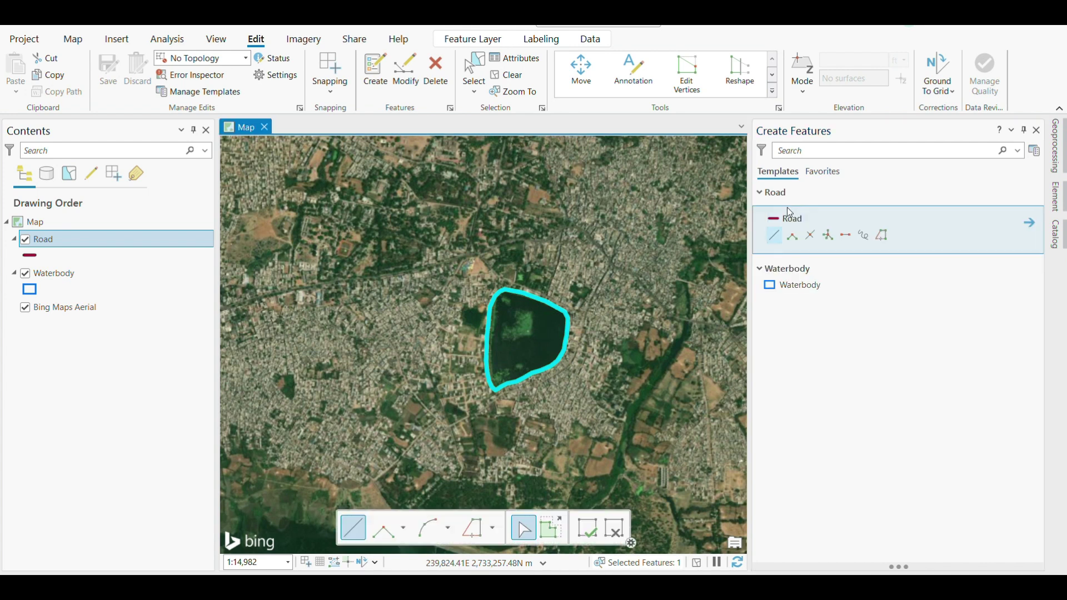
left_click(774, 236)
scroll(280, 337, "up", 3)
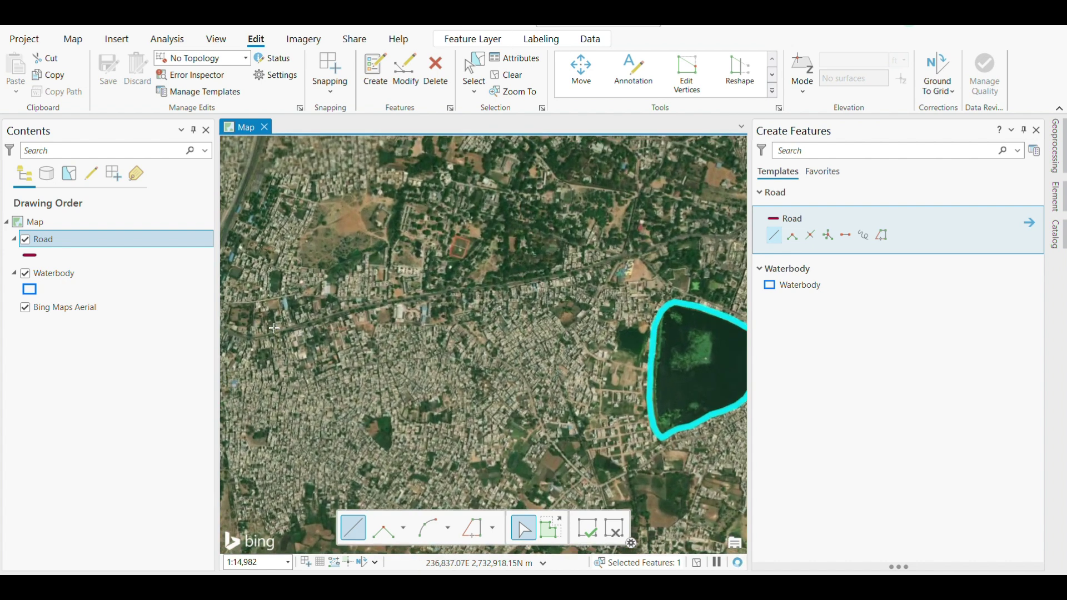
left_click(269, 336)
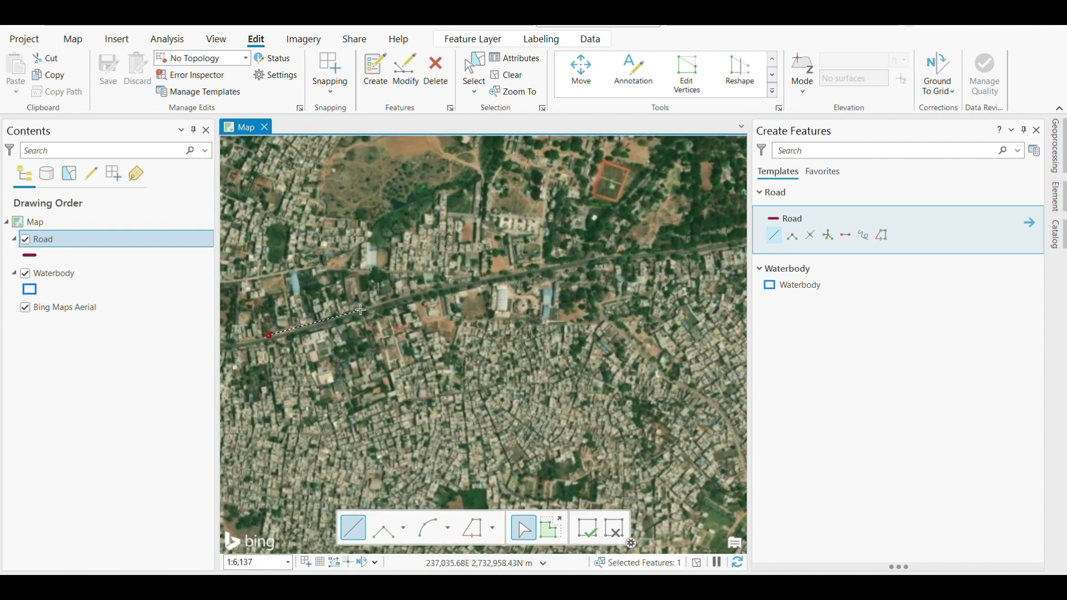
left_click(383, 305)
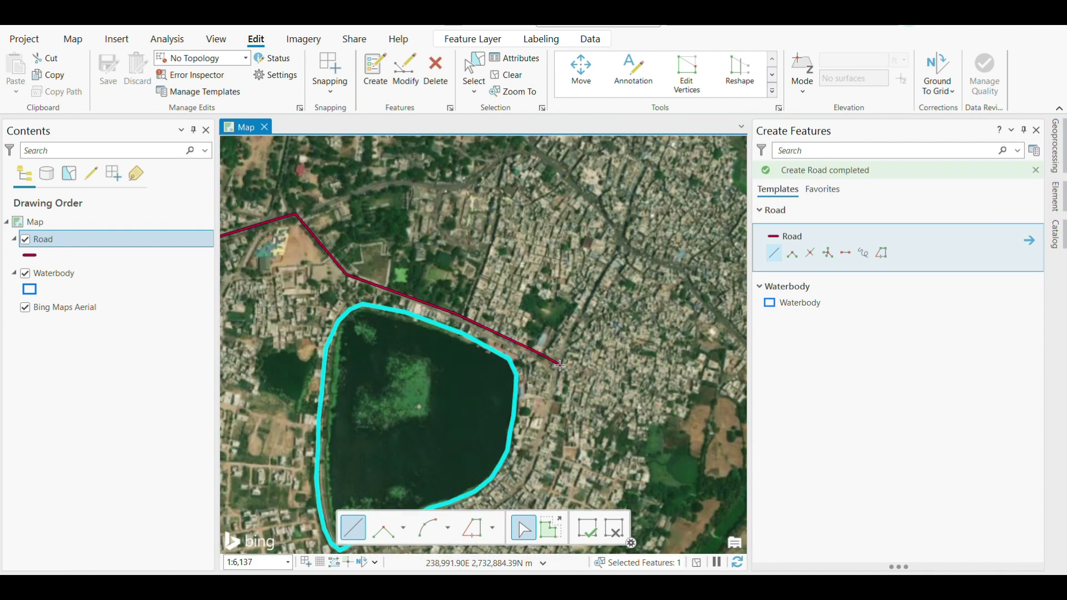
Save the edits made to the Road layer and clear the feature selection
scroll(584, 372, "down", 5)
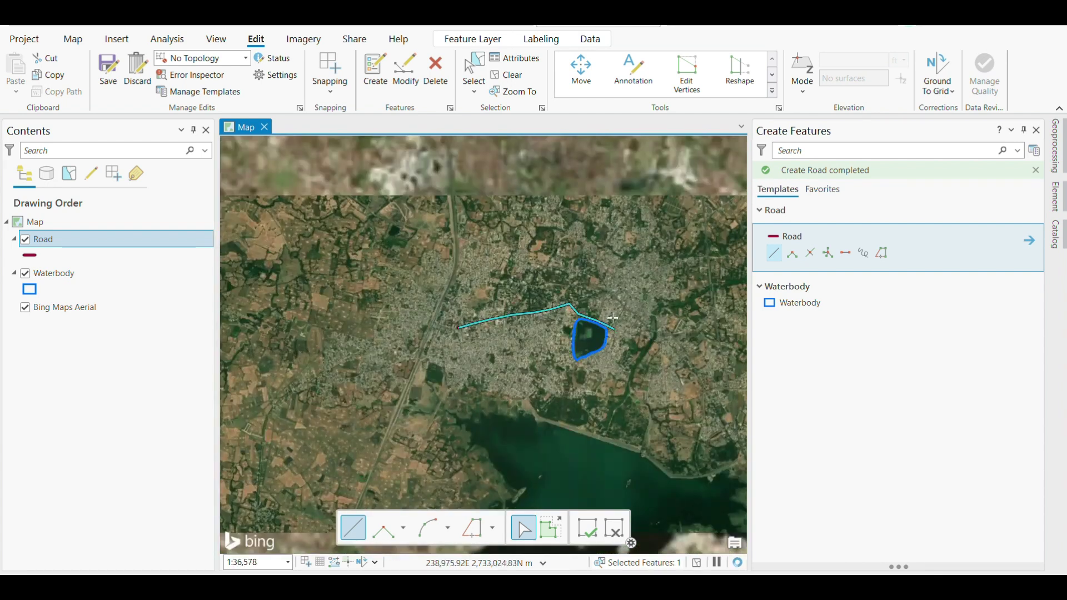
scroll(570, 301, "up", 3)
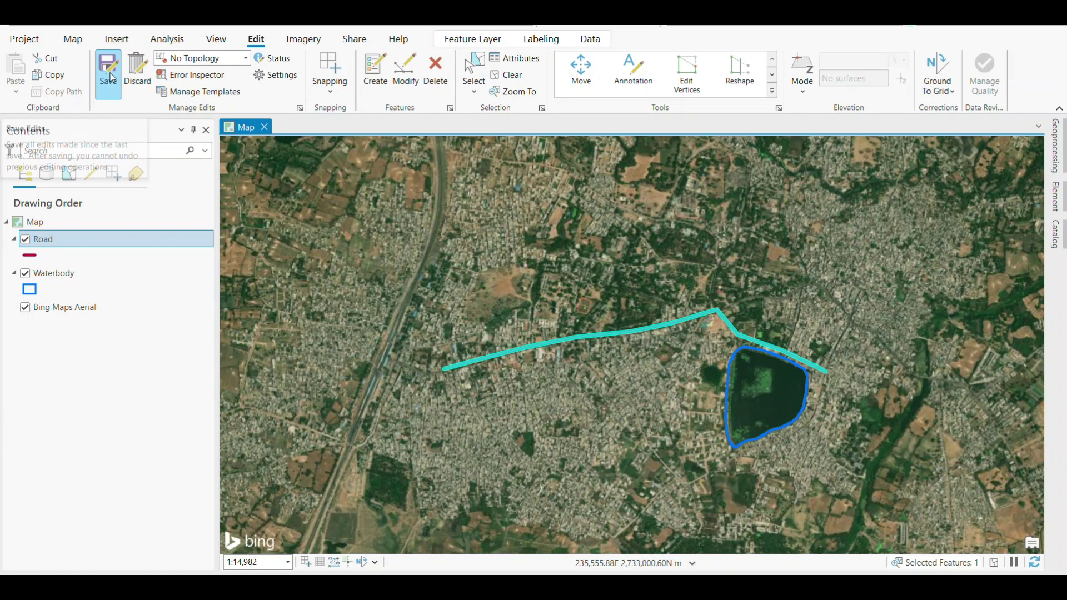
left_click(110, 73)
left_click(543, 321)
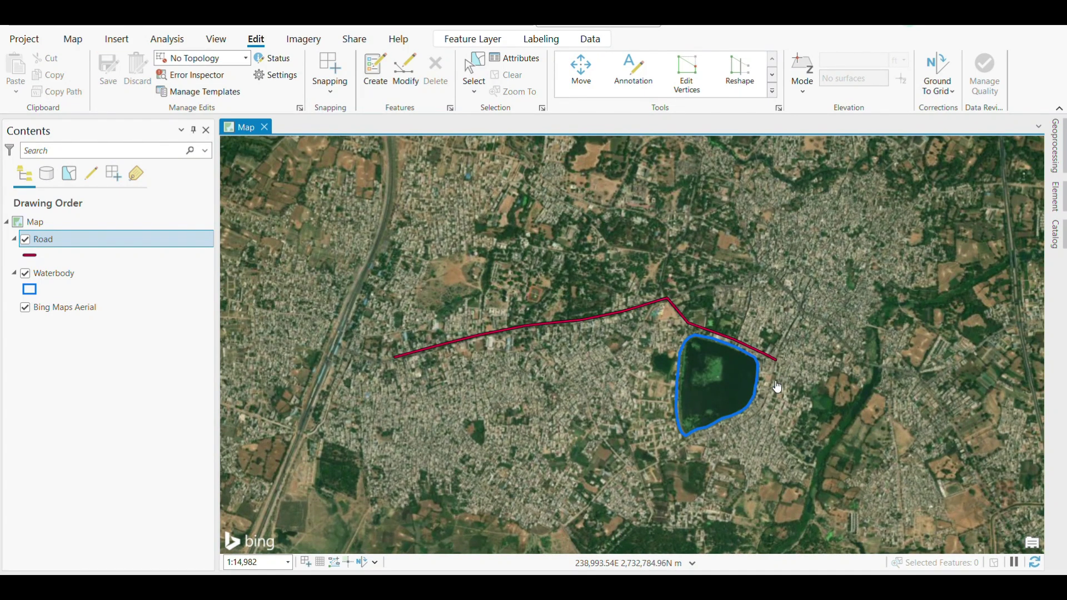
Start a new shapefile in New Folder, naming the feature class Location and choosing Point as its geometry type
left_click(1056, 236)
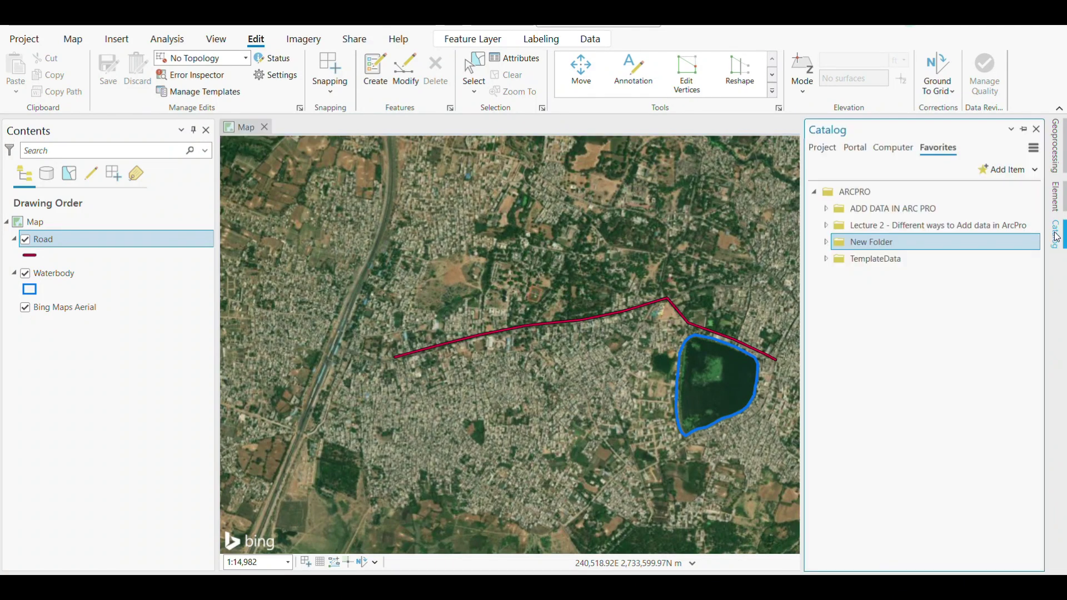
right_click(878, 247)
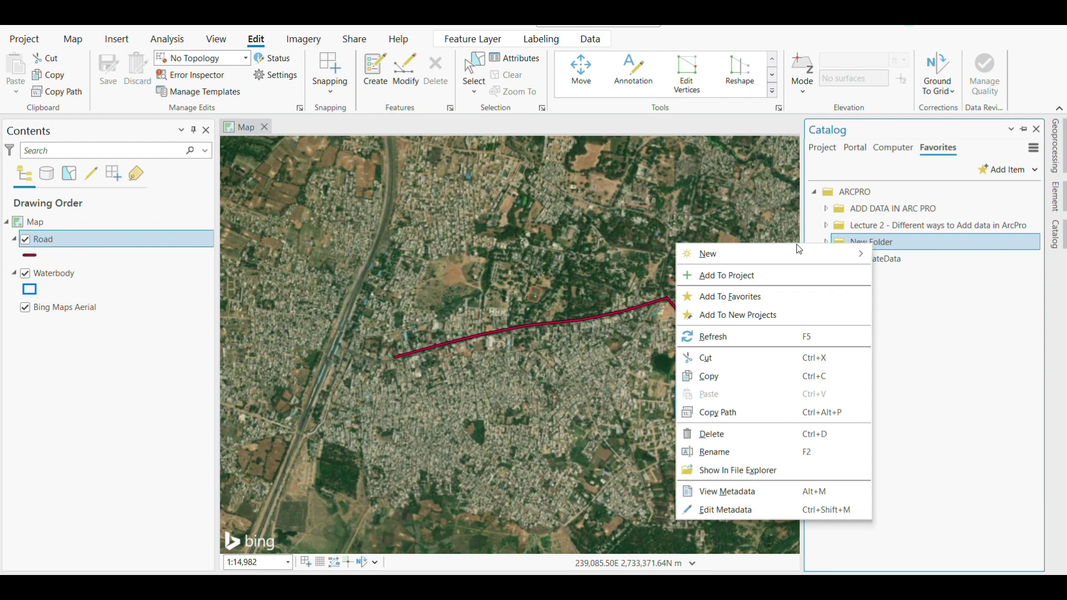
mouse_move(807, 255)
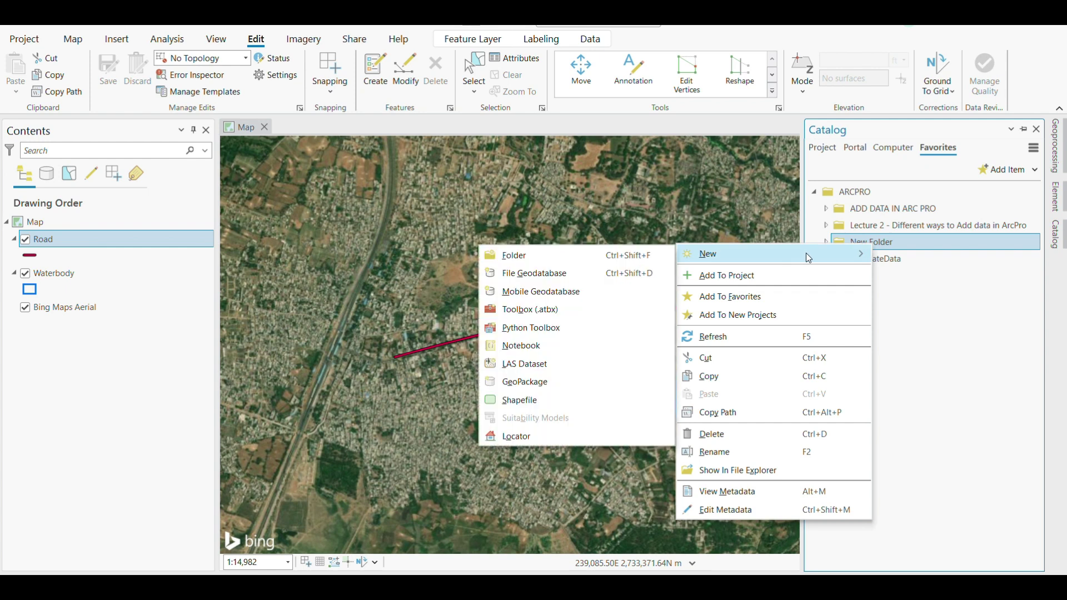
left_click(534, 399)
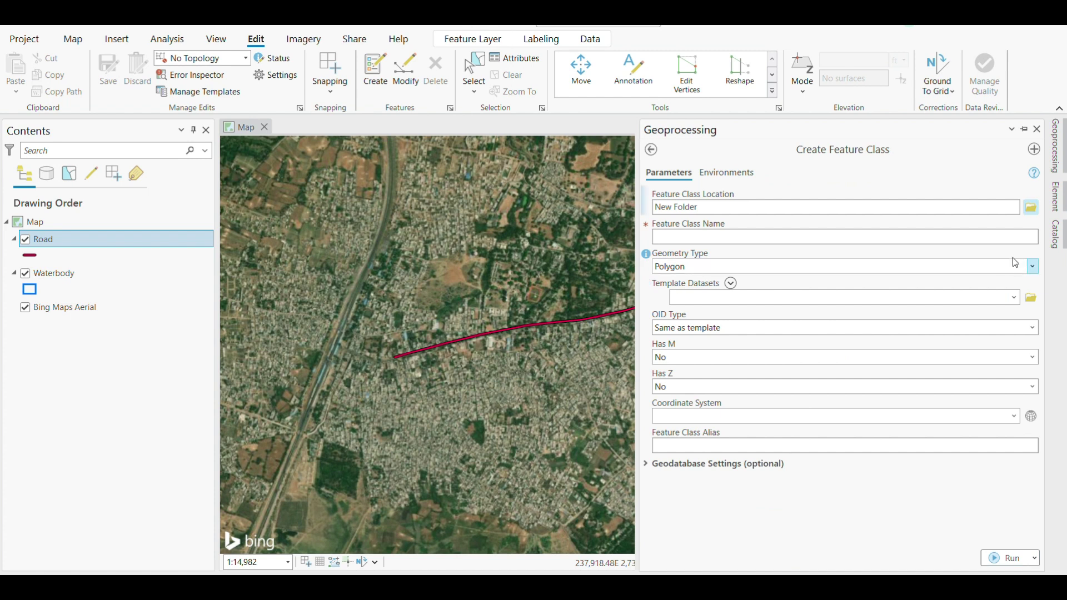
left_click(990, 239)
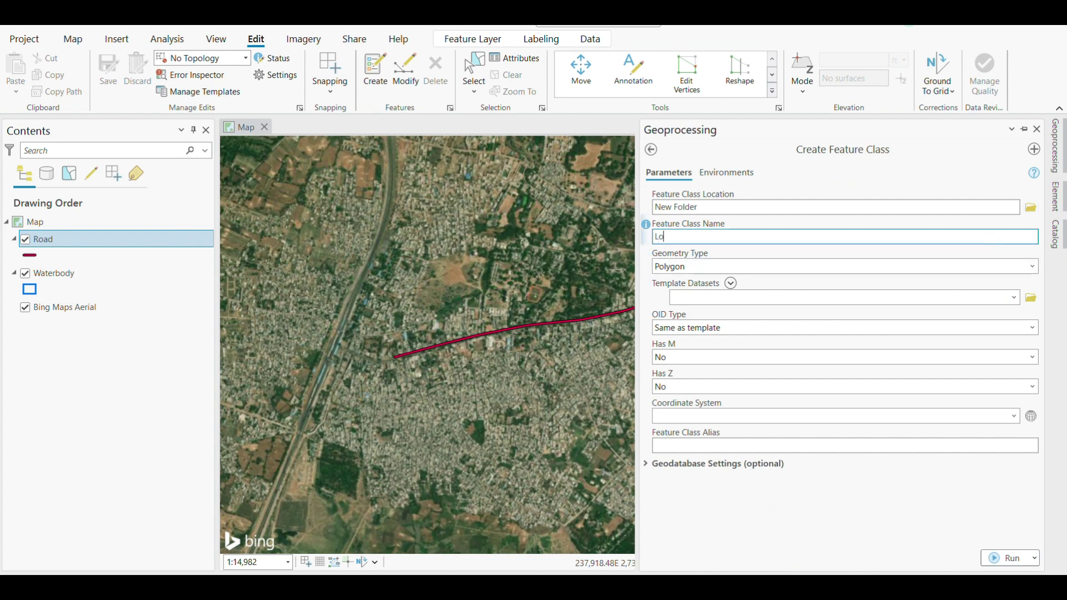
type("Location")
key("Tab")
type("p")
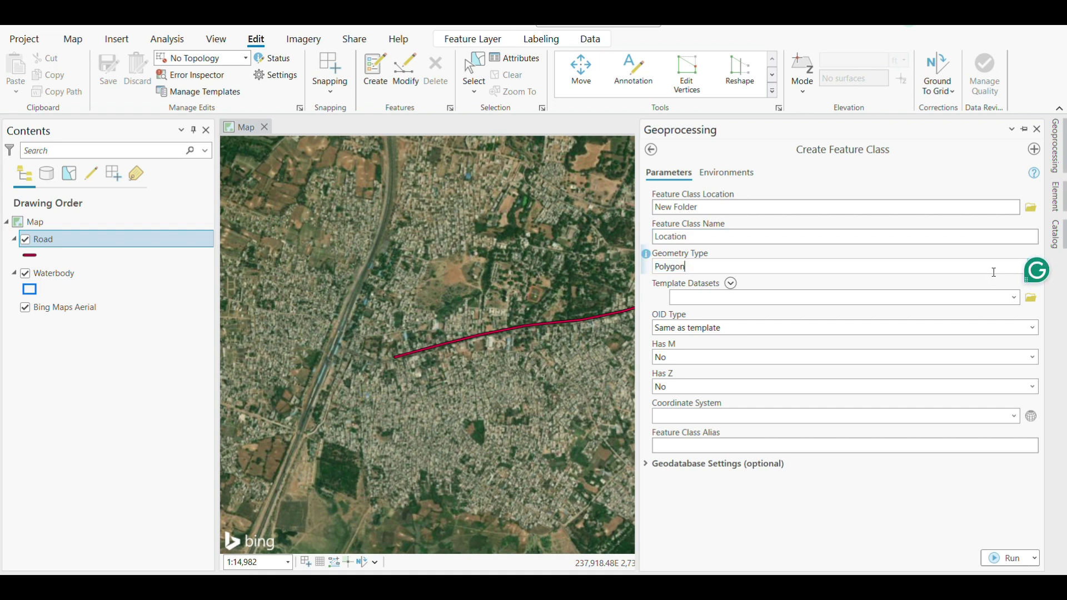
Assign the WGS_1984_UTM_Zone_44N coordinate system to Location, run Create Feature Class and collapse the tool
left_click(972, 417)
left_click(729, 448)
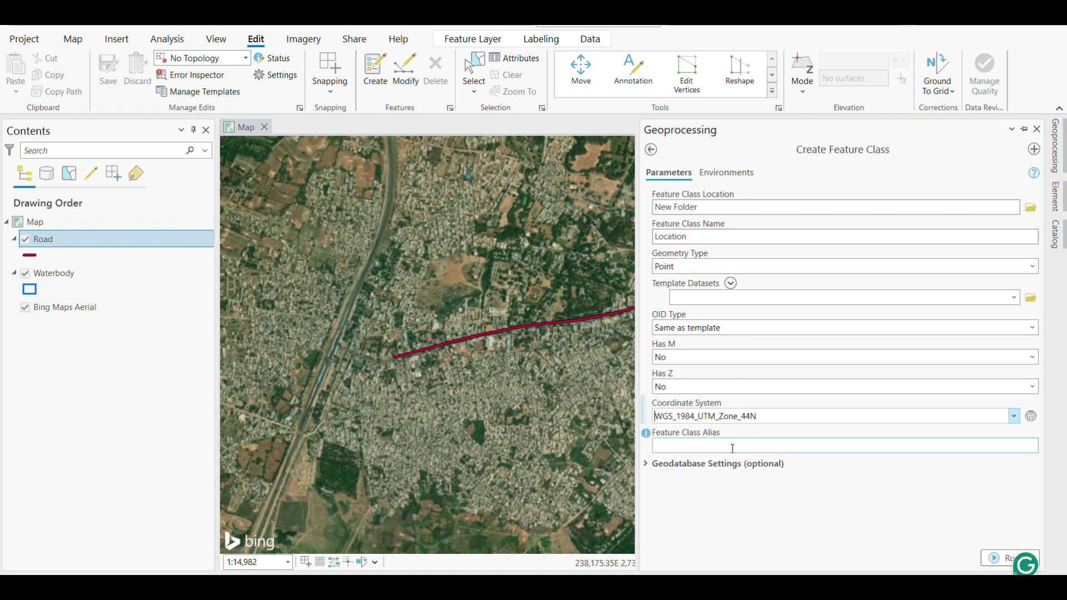
left_click(992, 561)
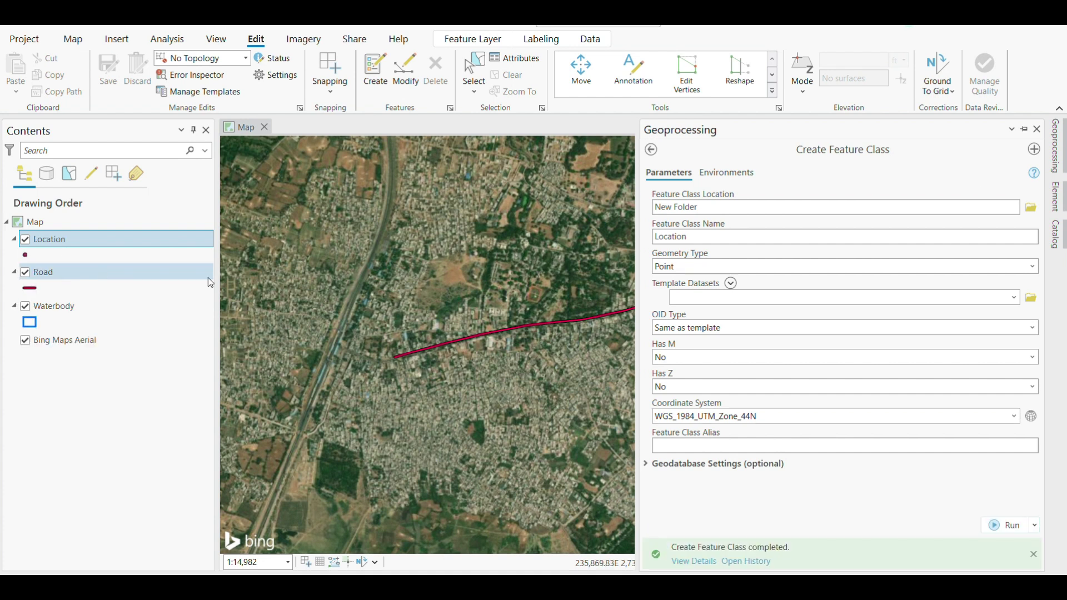
left_click(1024, 129)
left_click(1026, 130)
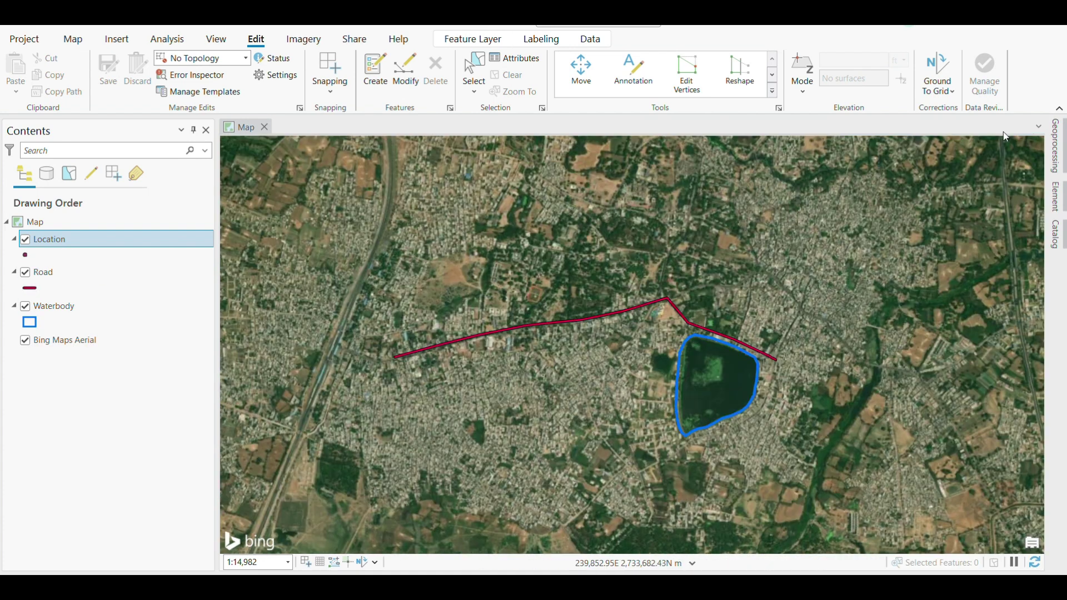
Change the Location layer's point symbol to Push Pin 1 and close the symbol settings
left_click(26, 255)
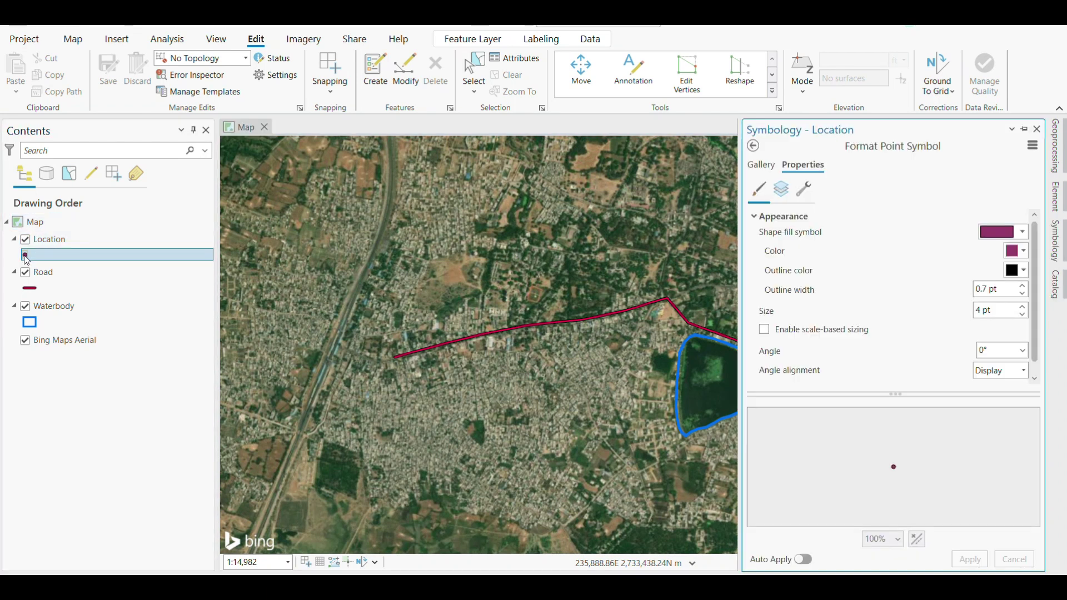
left_click(761, 164)
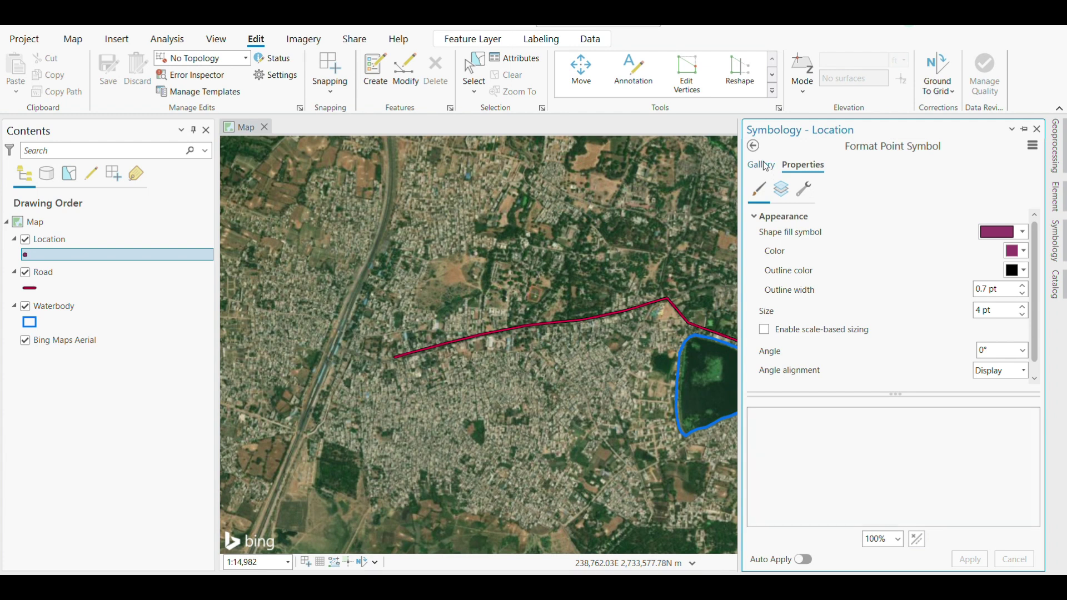
scroll(903, 464, "down", 10)
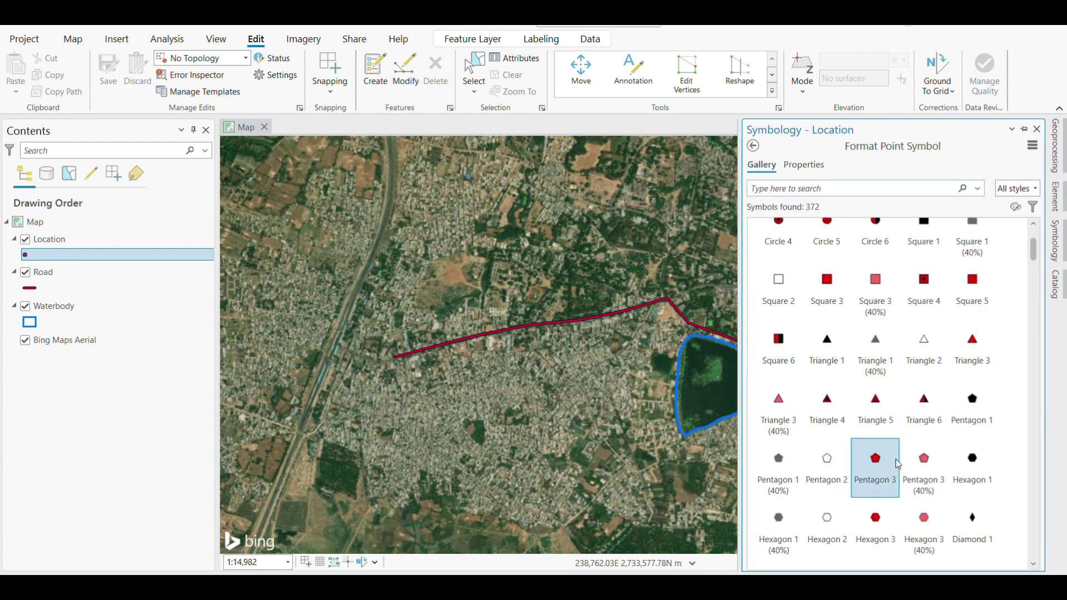
scroll(902, 461, "down", 3)
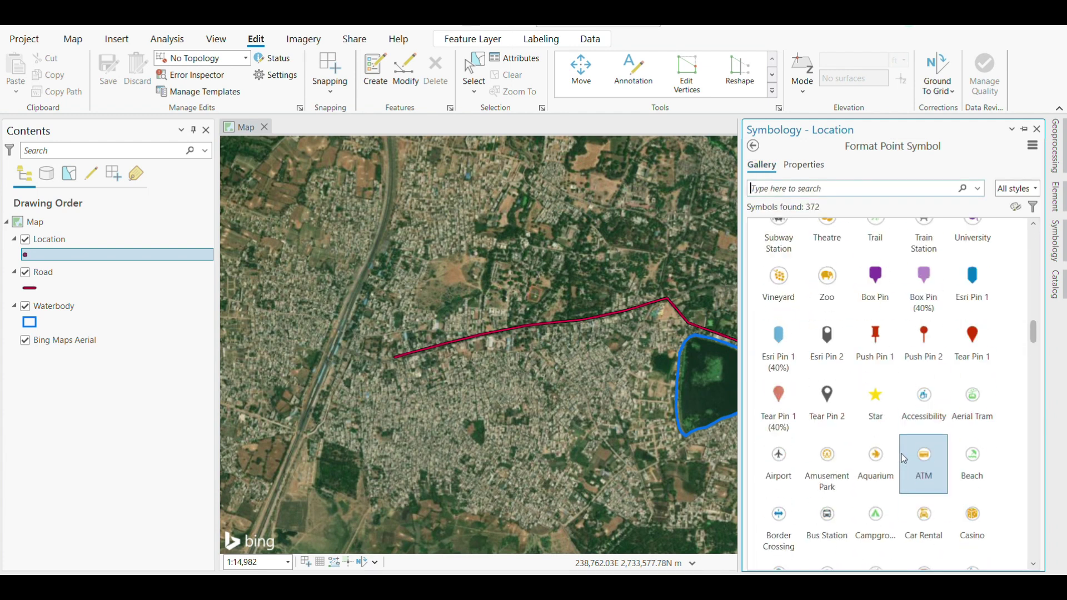
left_click(872, 342)
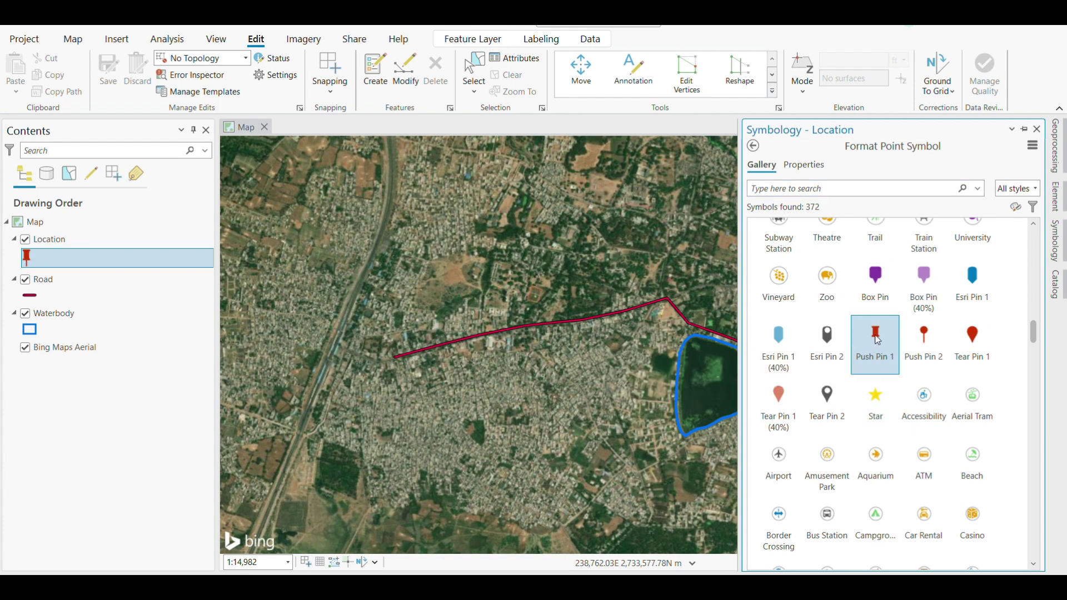
left_click(1037, 129)
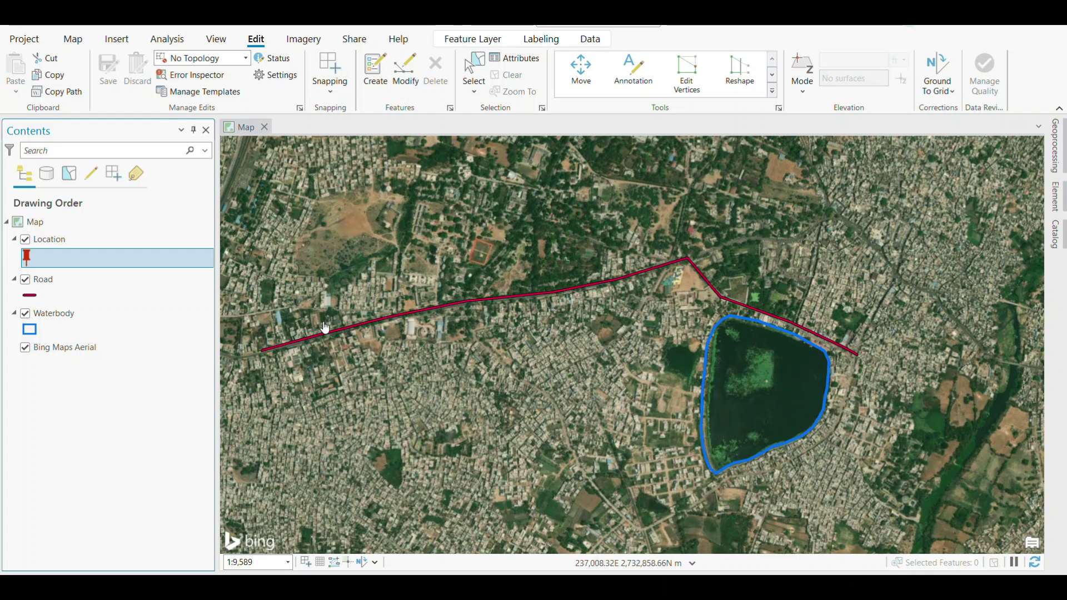
Create a point feature in the Location layer in the built-up area south of the road and west of the waterbody
left_click(53, 239)
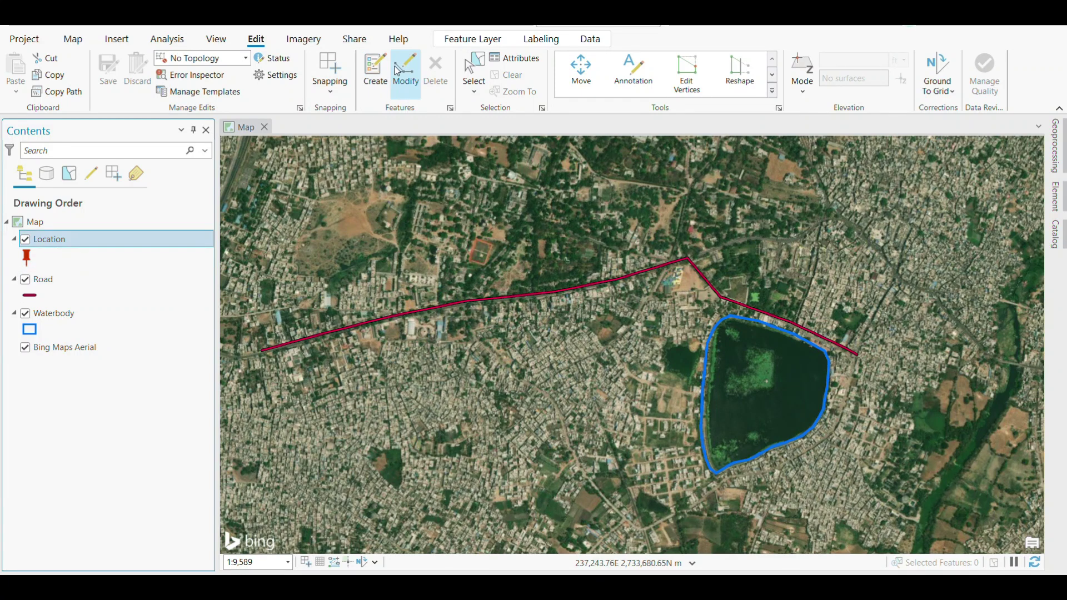
left_click(374, 73)
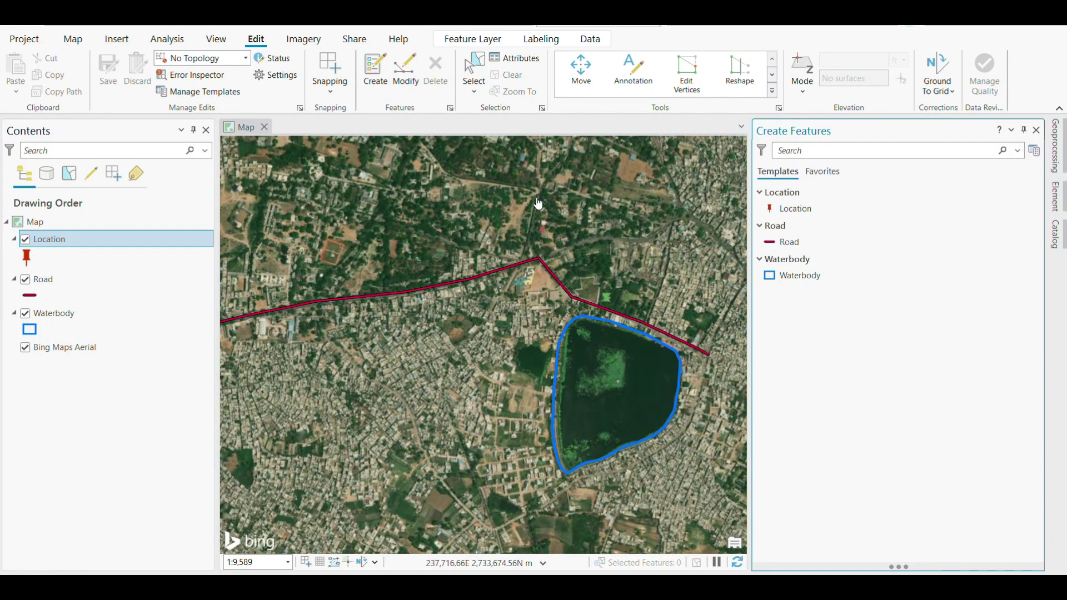
left_click(796, 209)
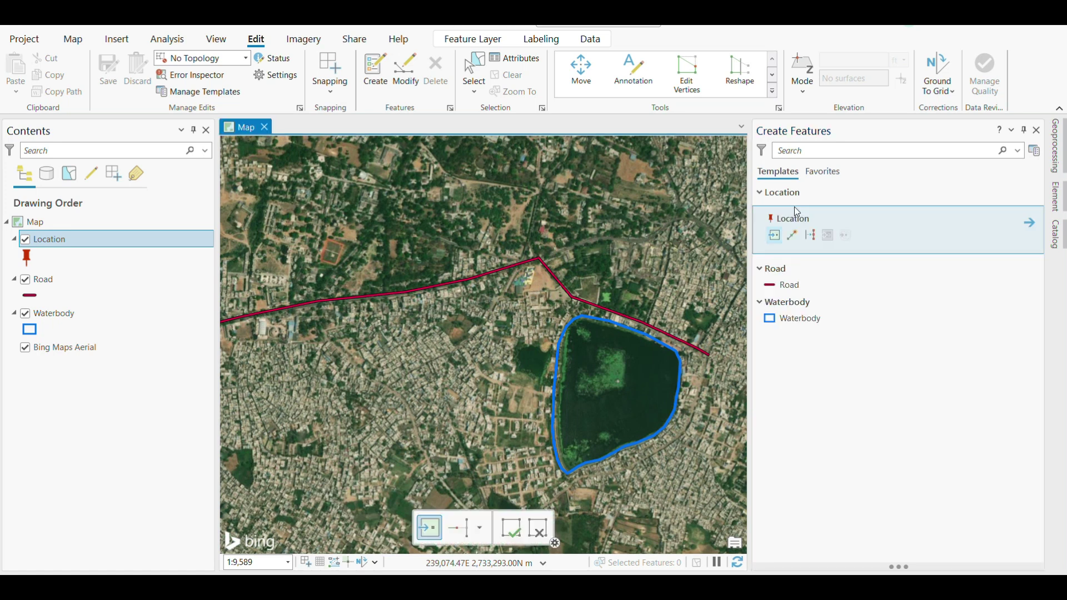
left_click(774, 237)
left_click(425, 367)
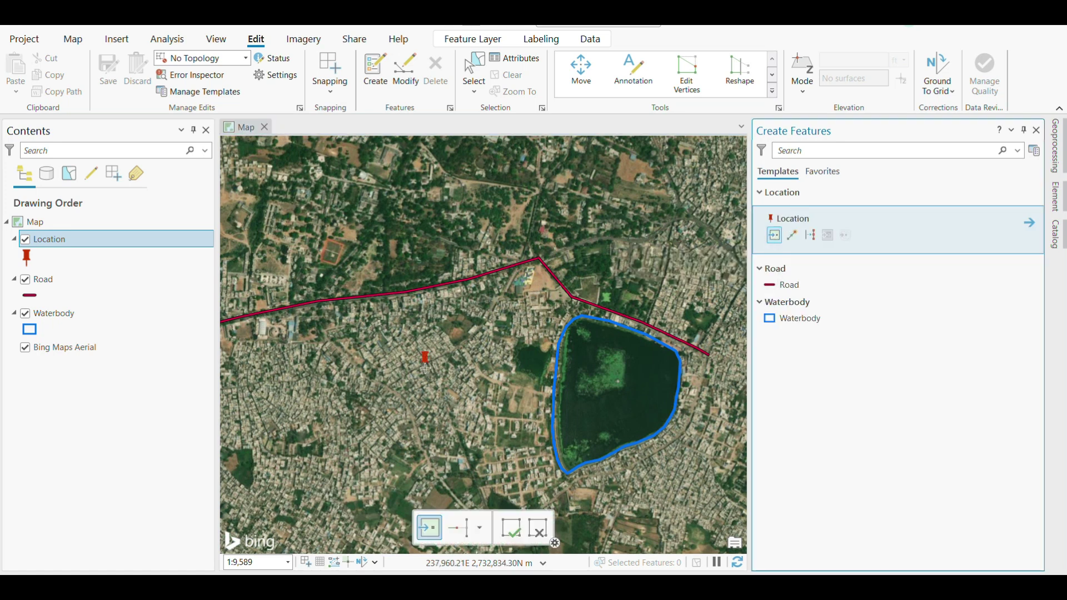
left_click(426, 367)
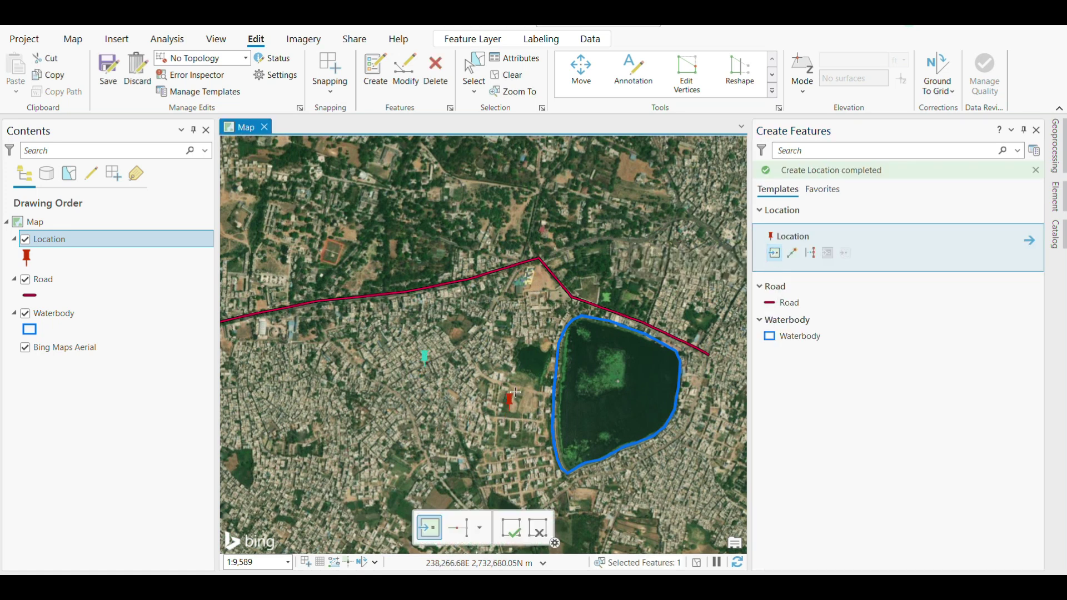
Save the new Location point's edits and clear the feature selection
left_click(109, 83)
left_click(539, 317)
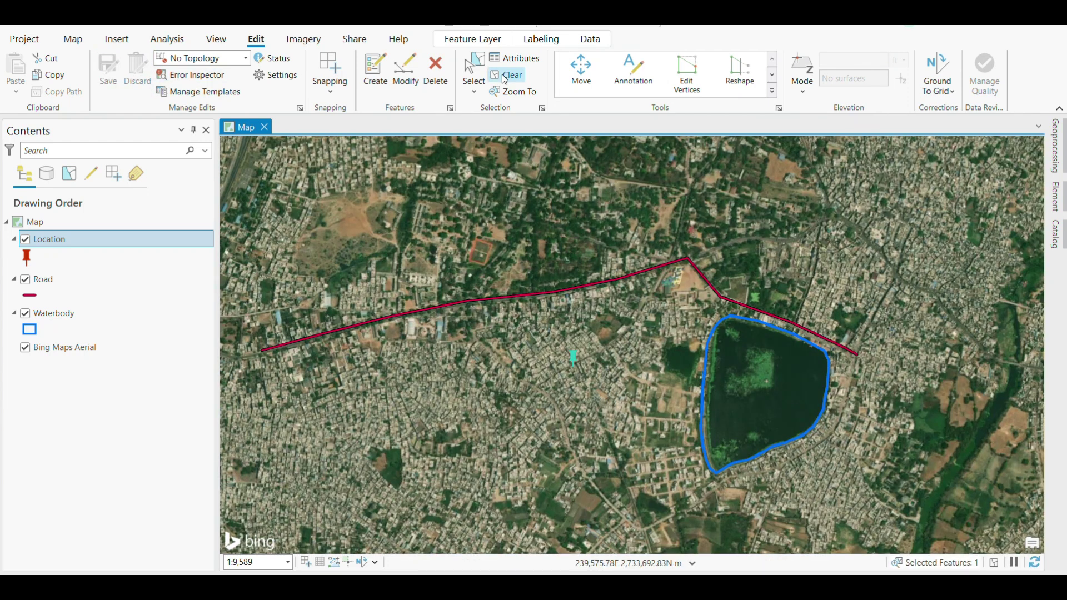
left_click(504, 78)
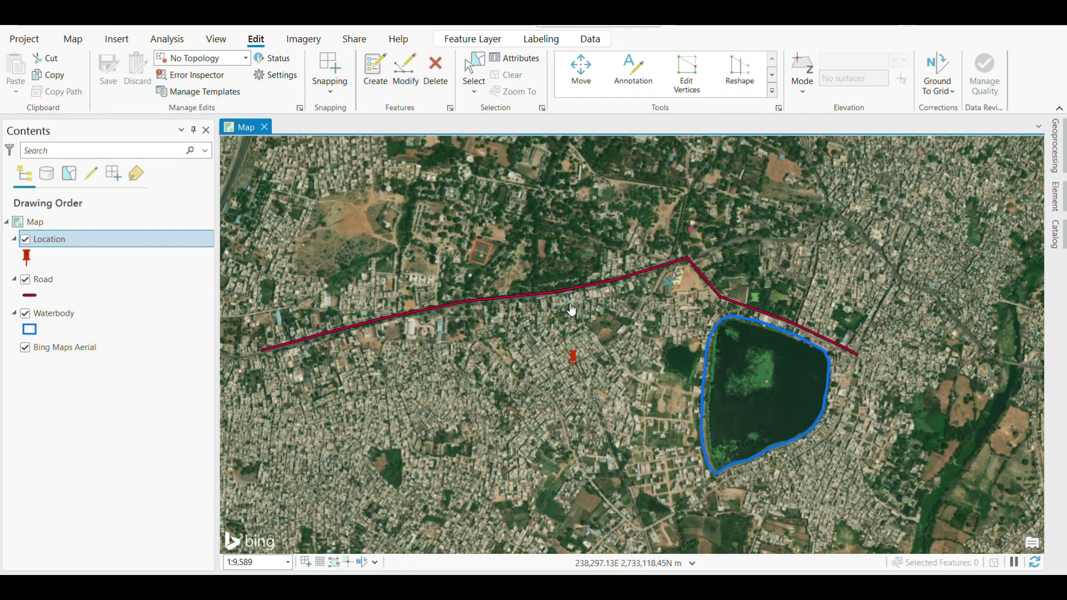
scroll(672, 339, "down", 2)
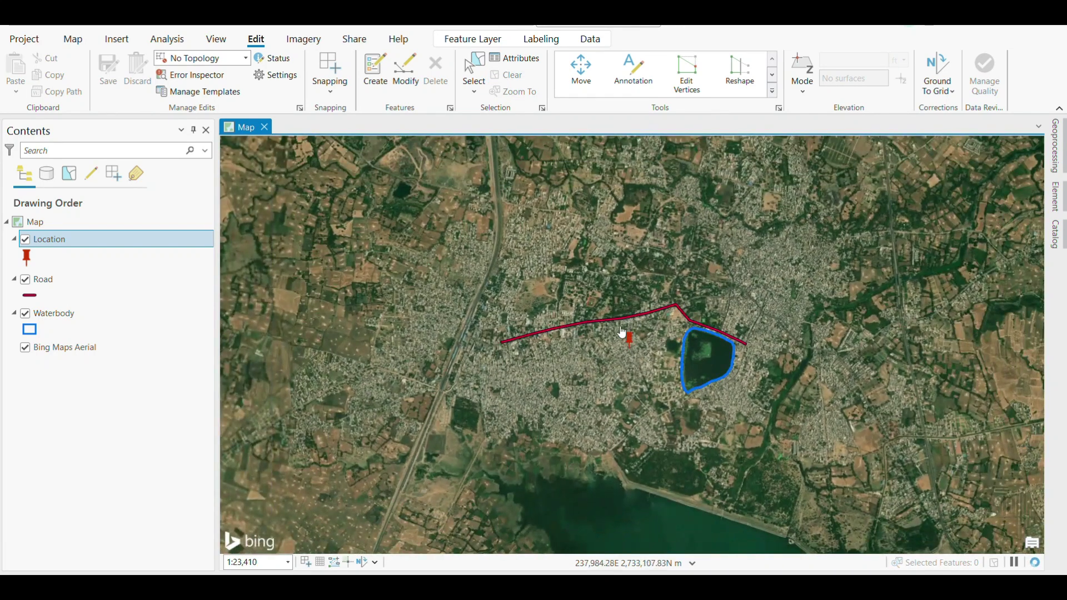
scroll(712, 364, "up", 1)
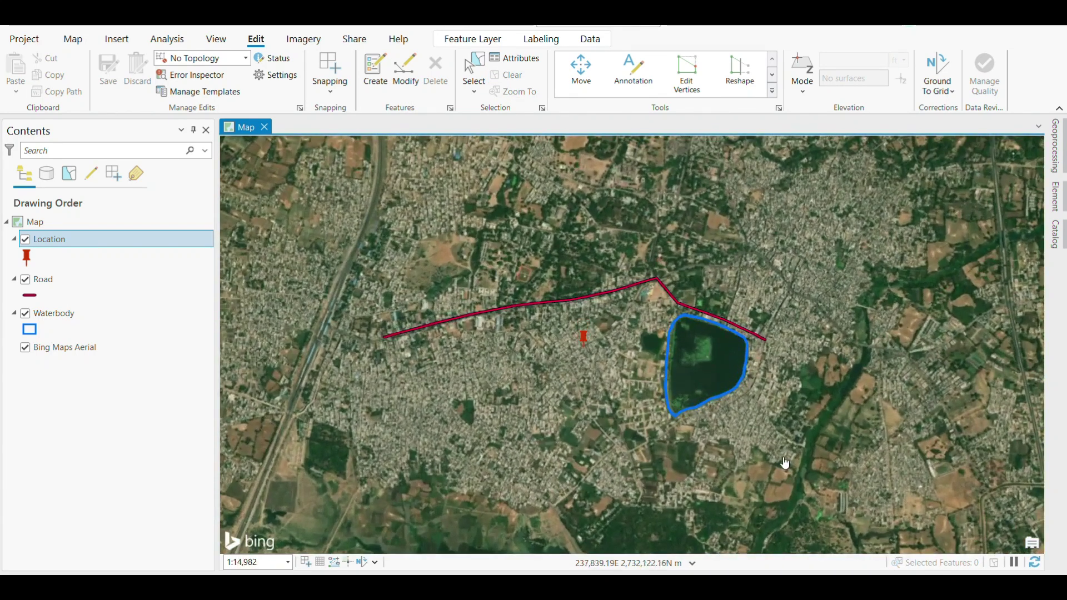